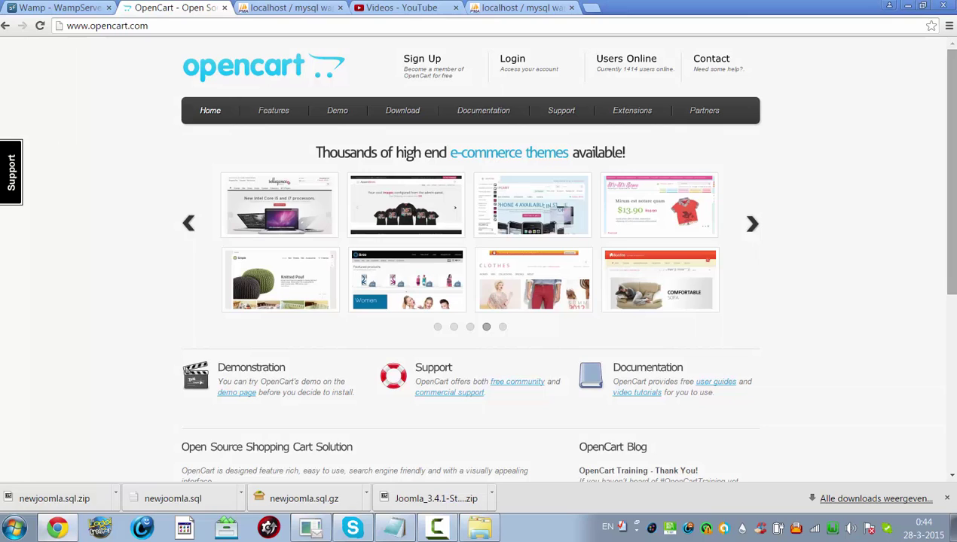
Load localhost/opencart/ in a new tab and start the installer from the upload folder.
{"action": "scroll", "coordinate": [479, 257], "scroll_direction": "down", "scroll_amount": 1}
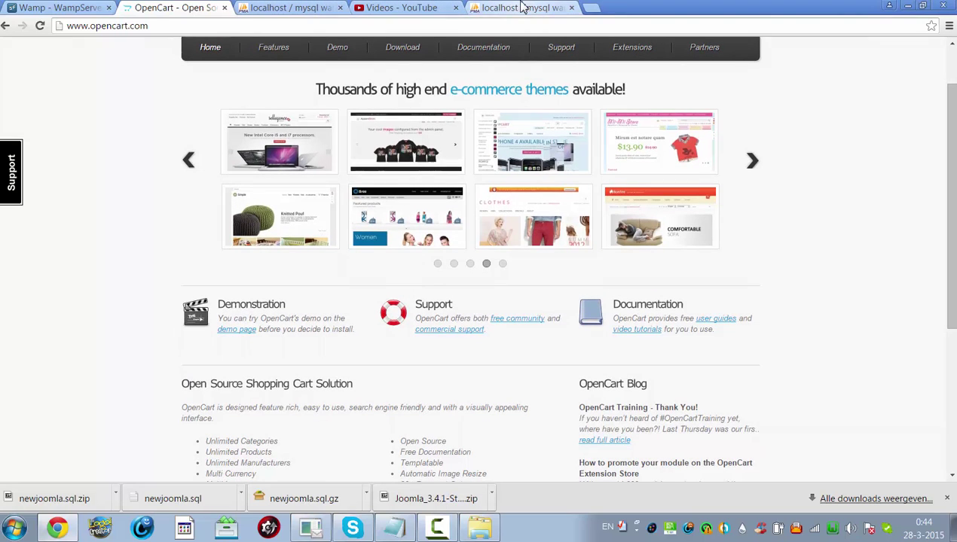
{"action": "left_click", "coordinate": [591, 8]}
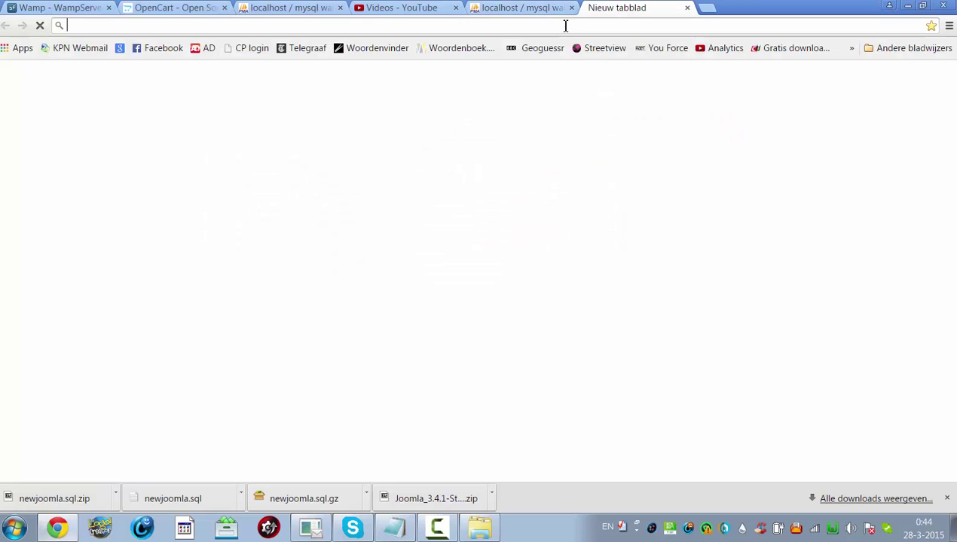
{"action": "type", "text": "lo"}
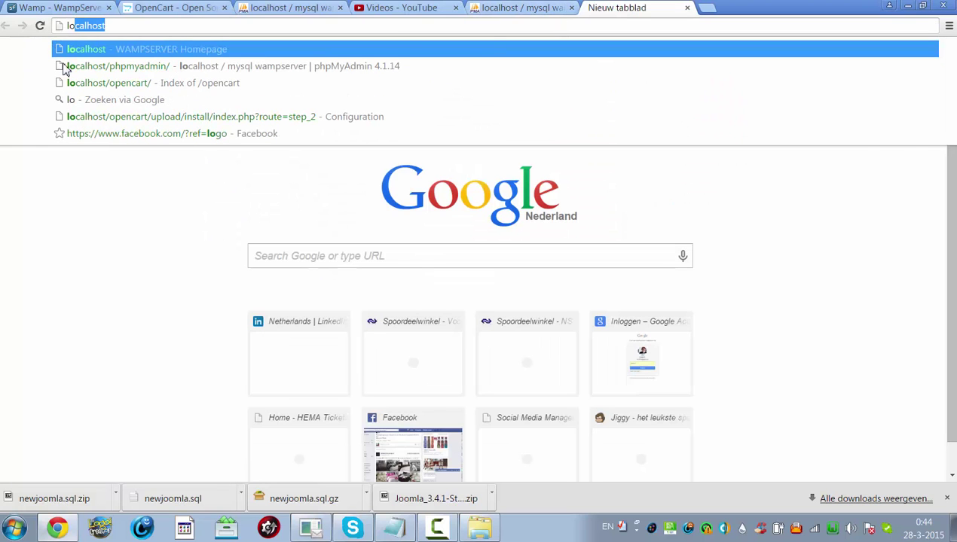
{"action": "key", "text": "Down"}
{"action": "key", "text": "Down"}
{"action": "key", "text": "Return"}
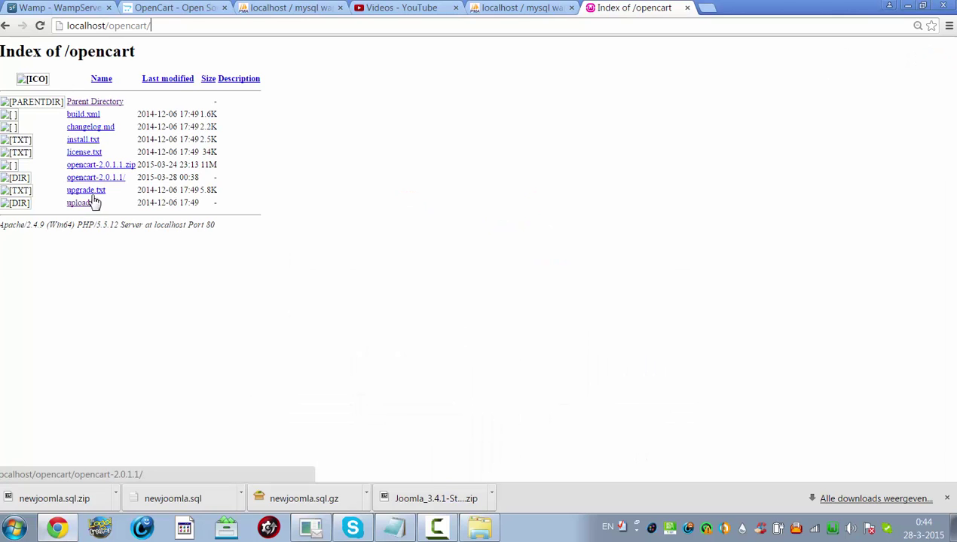
{"action": "left_click", "coordinate": [85, 203]}
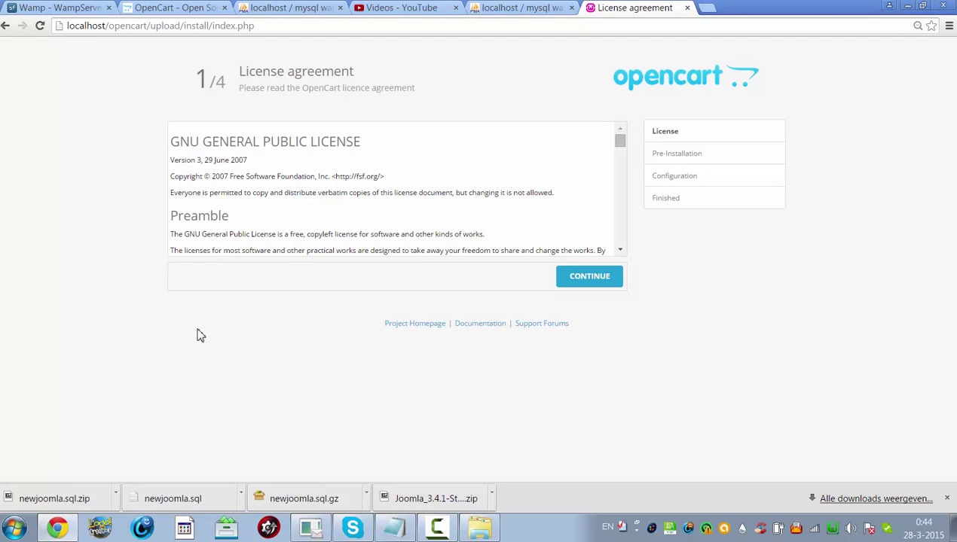
Accept the license and select both config.php paths on the Pre-Installation page.
{"action": "left_click", "coordinate": [589, 278]}
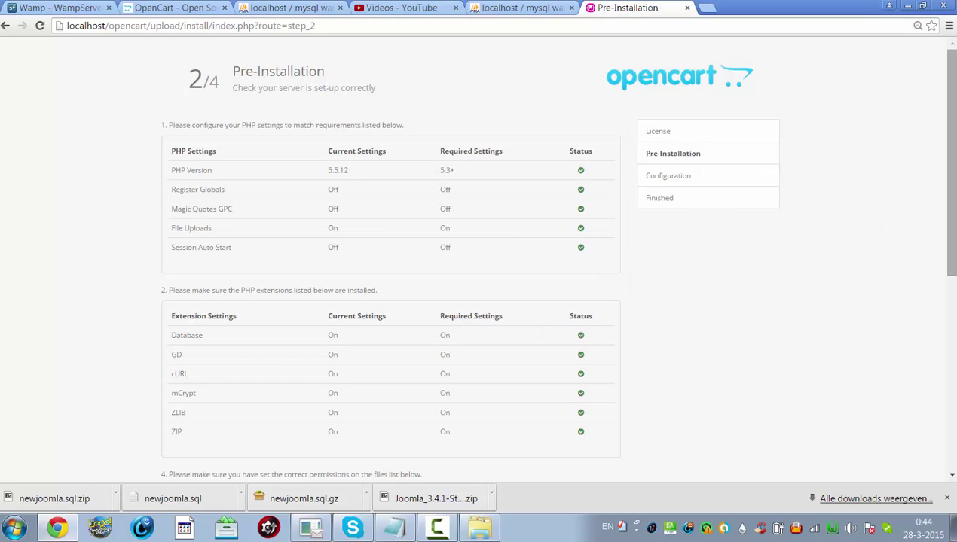
{"action": "left_click_drag", "start_coordinate": [946, 226], "coordinate": [947, 348]}
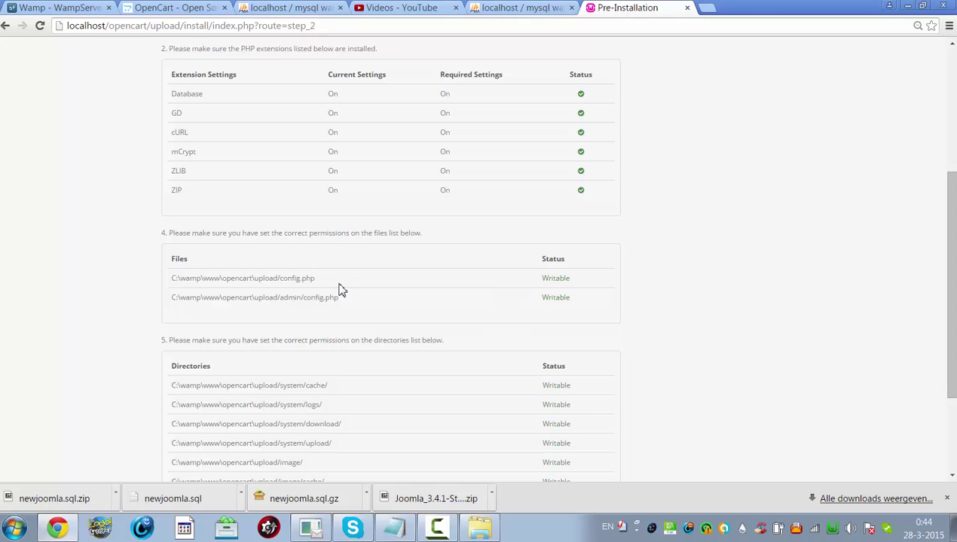
{"action": "left_click_drag", "start_coordinate": [318, 280], "coordinate": [192, 277]}
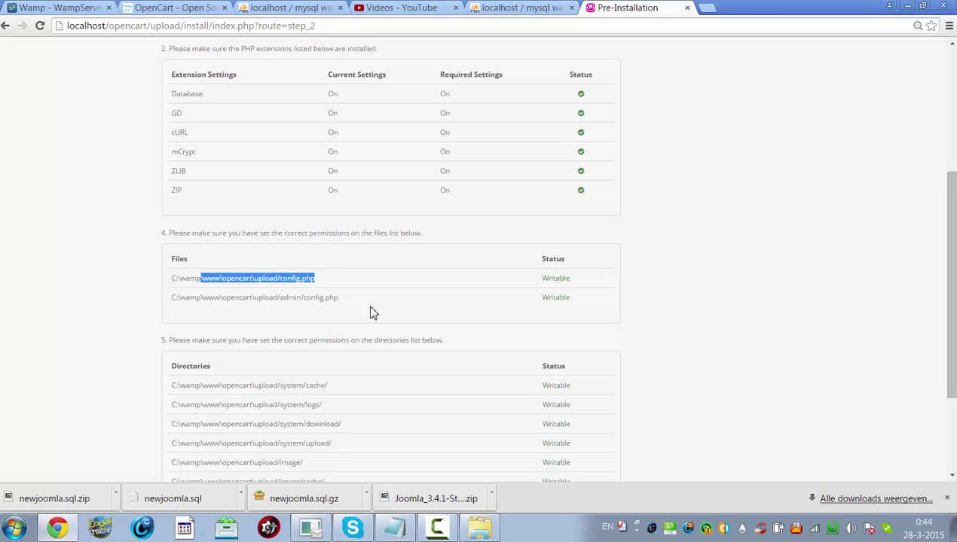
{"action": "left_click_drag", "start_coordinate": [338, 297], "coordinate": [169, 268]}
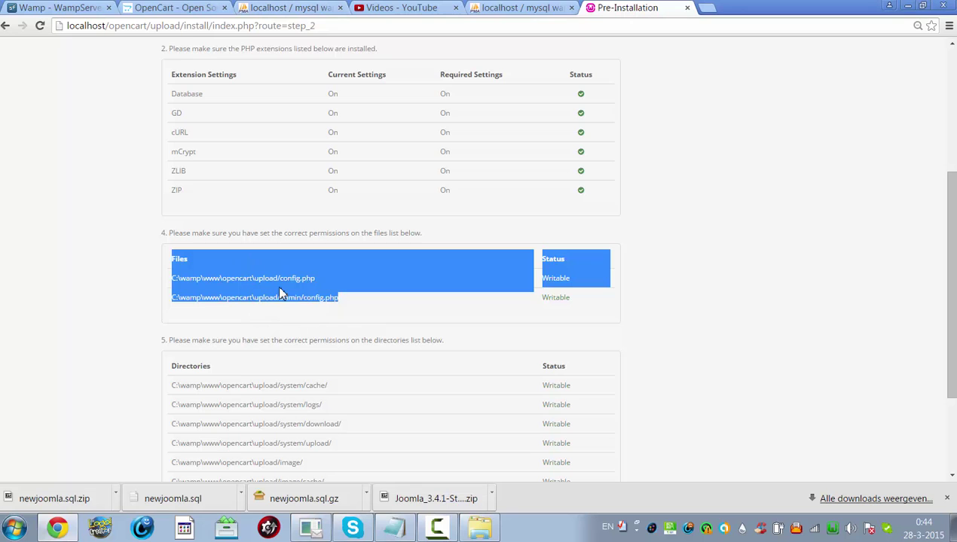
Inspect config.php in upload/admin in Explorer, go back to upload, and minimize Explorer.
{"action": "left_click", "coordinate": [479, 527]}
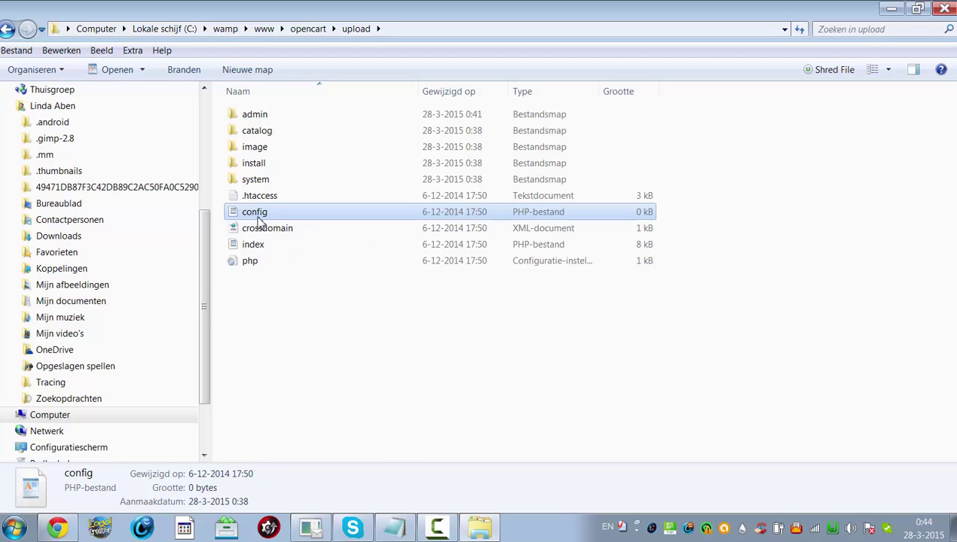
{"action": "double_click", "coordinate": [253, 118]}
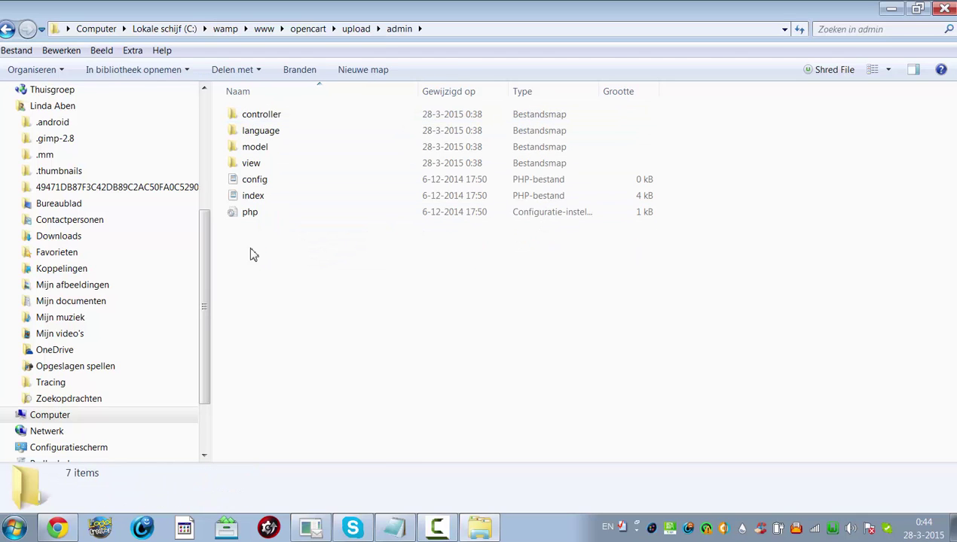
{"action": "left_click", "coordinate": [254, 186]}
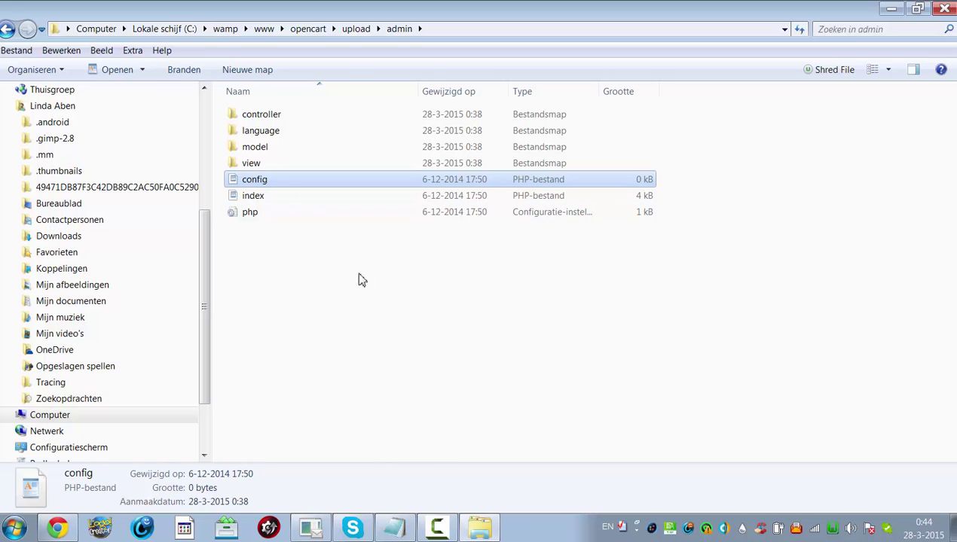
{"action": "left_click", "coordinate": [8, 30]}
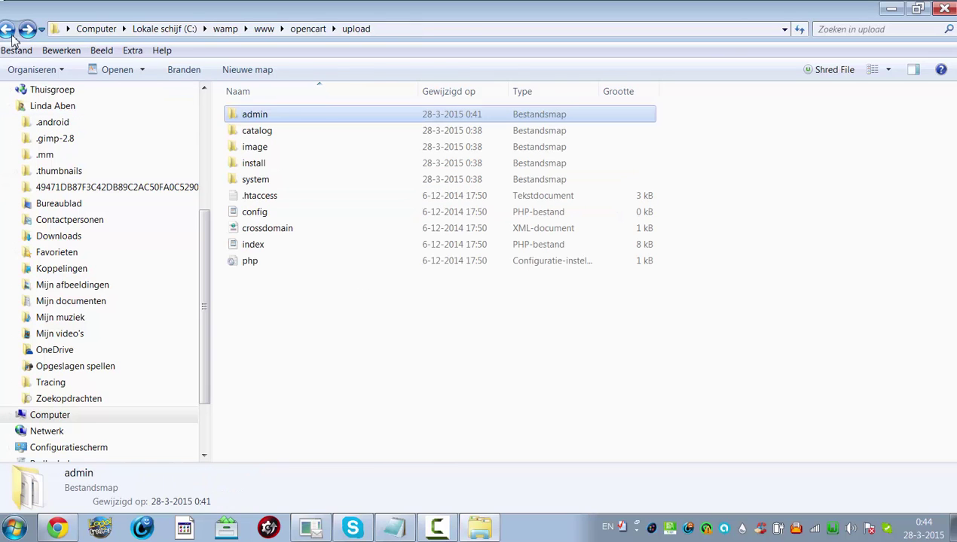
{"action": "left_click", "coordinate": [889, 11]}
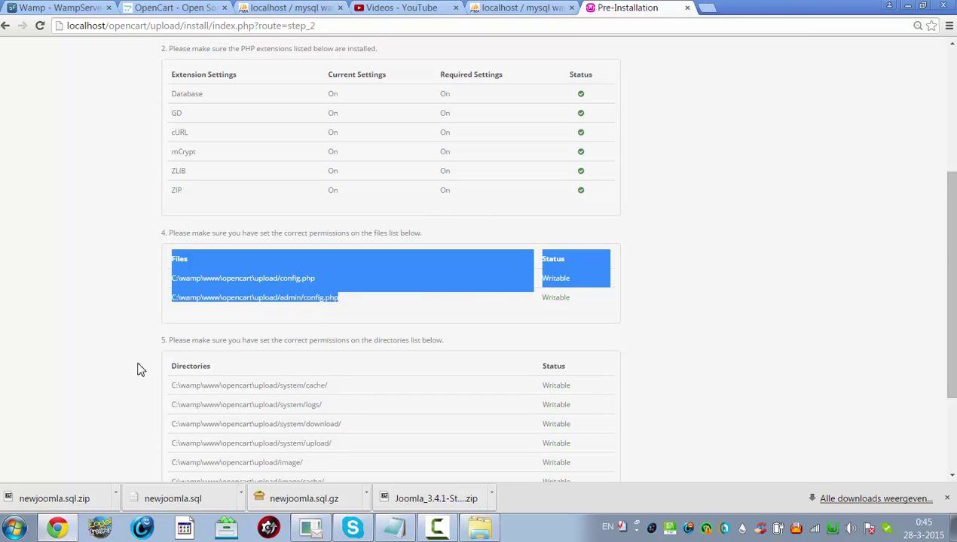
Clear the text selection and continue from Pre-Installation to the Configuration step.
{"action": "left_click", "coordinate": [325, 286]}
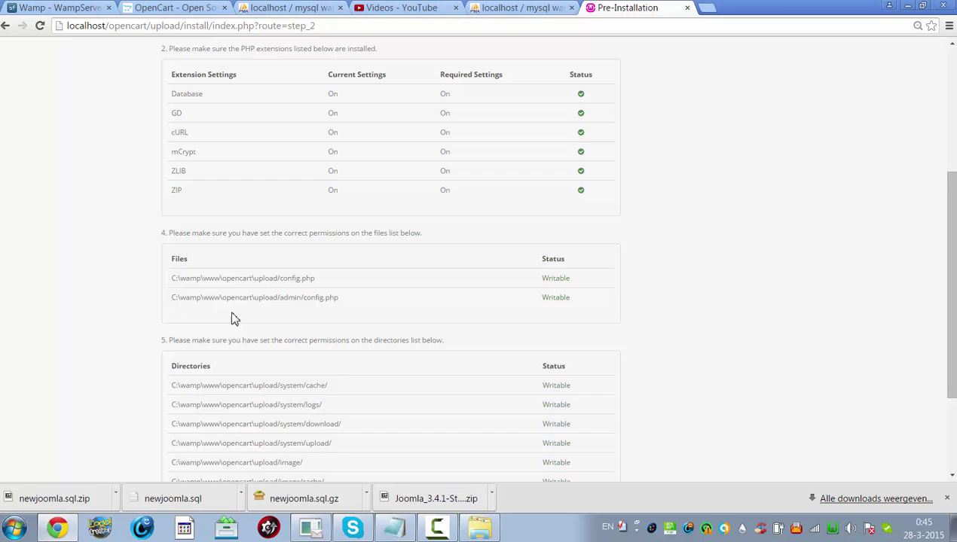
{"action": "mouse_move", "coordinate": [951, 318]}
{"action": "left_mouse_down"}
{"action": "mouse_move", "coordinate": [950, 195]}
{"action": "mouse_move", "coordinate": [951, 386]}
{"action": "left_mouse_up"}
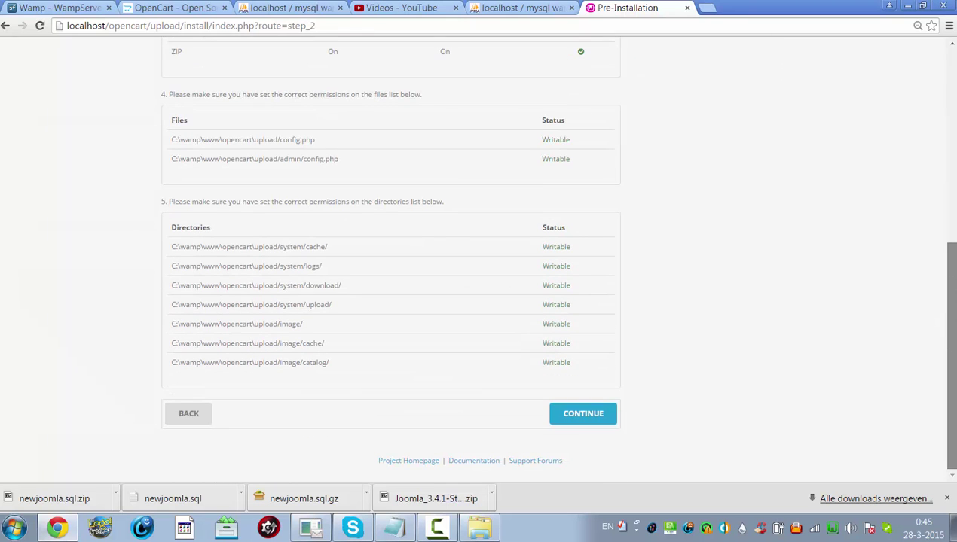
{"action": "left_click", "coordinate": [607, 420]}
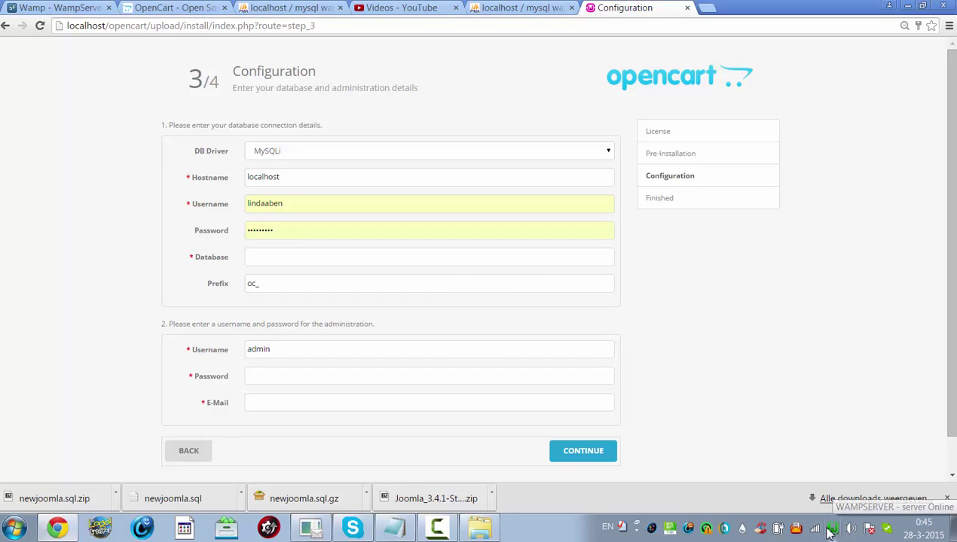
Create a database named 'opencart' from phpMyAdmin's Databases page.
{"action": "left_click", "coordinate": [514, 8]}
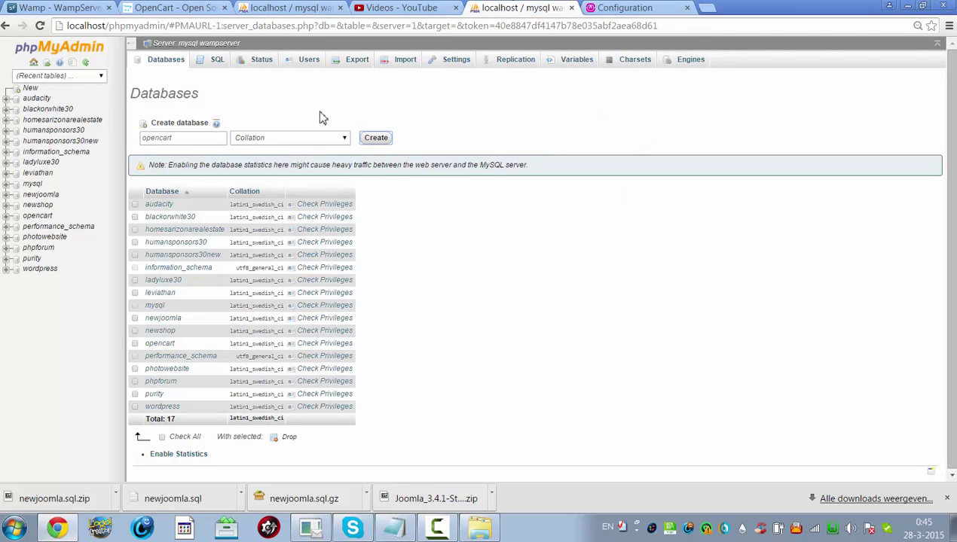
{"action": "left_click", "coordinate": [34, 62]}
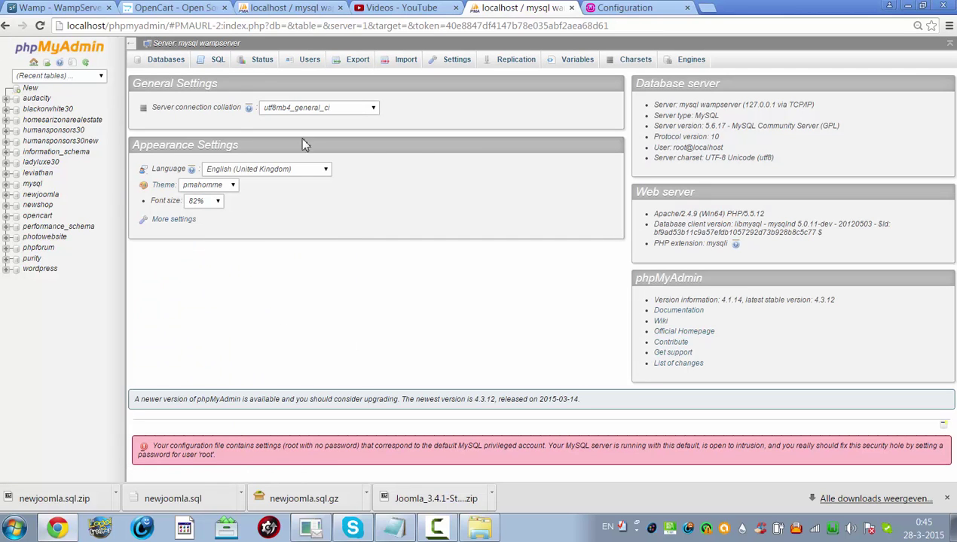
{"action": "left_click", "coordinate": [158, 62]}
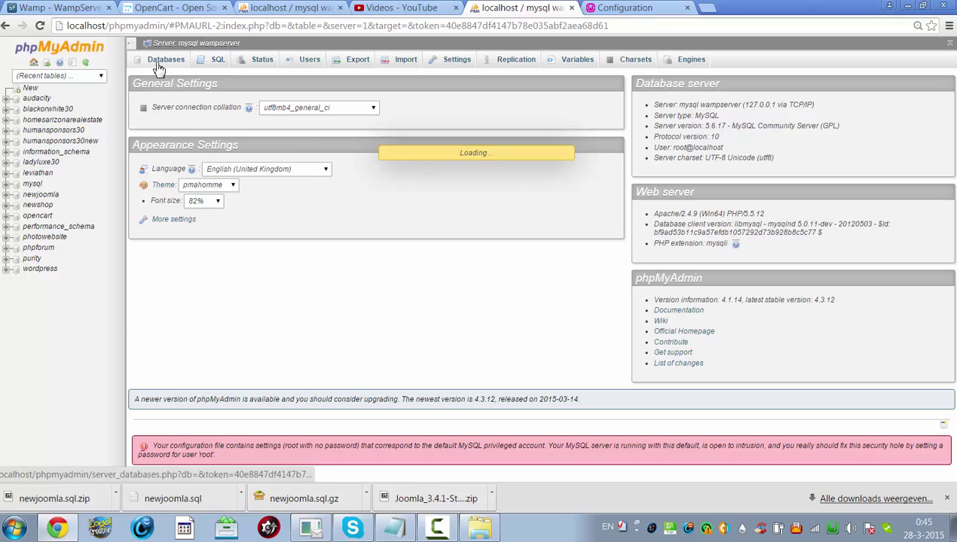
{"action": "left_click", "coordinate": [187, 140]}
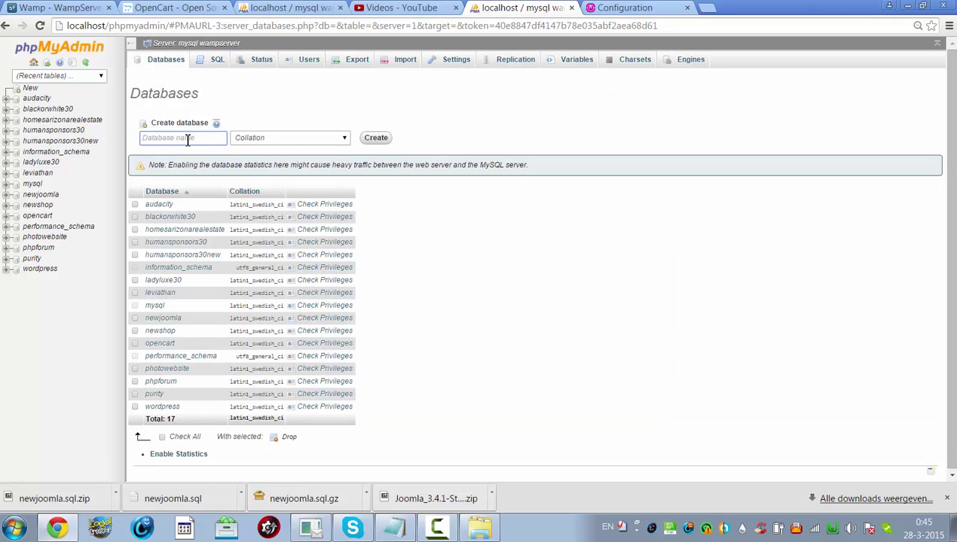
{"action": "type", "text": "opencart"}
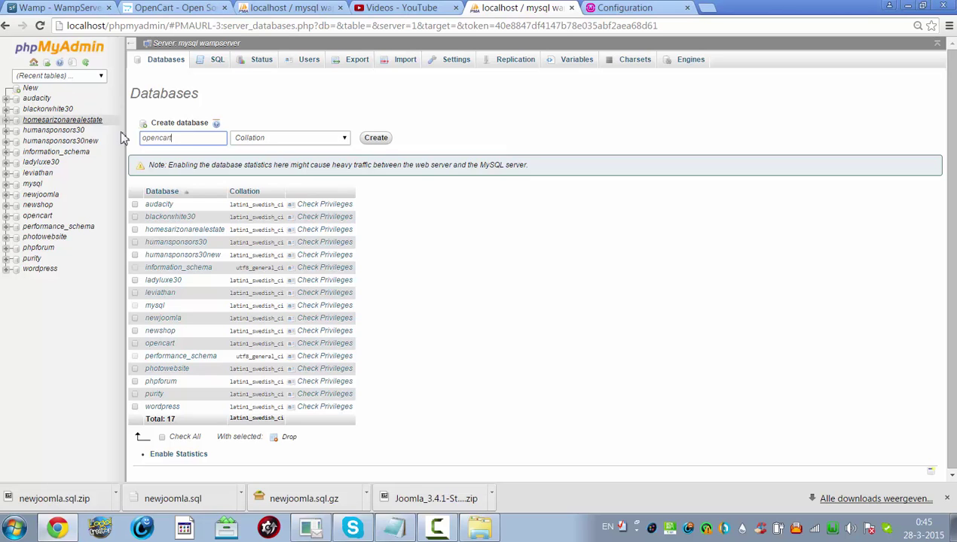
{"action": "left_click", "coordinate": [374, 143]}
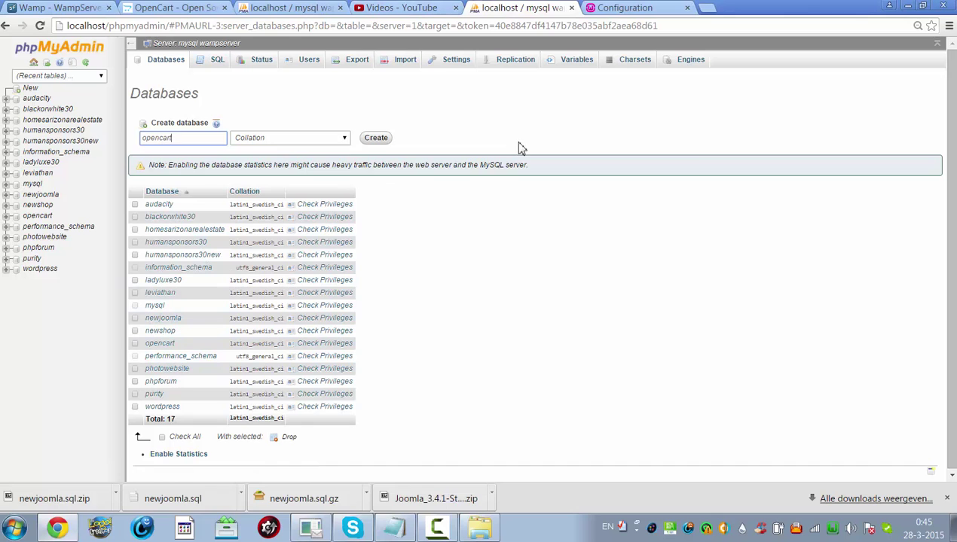
Set the installer's database name to 'opencart' and username to 'root'.
{"action": "left_click", "coordinate": [648, 8]}
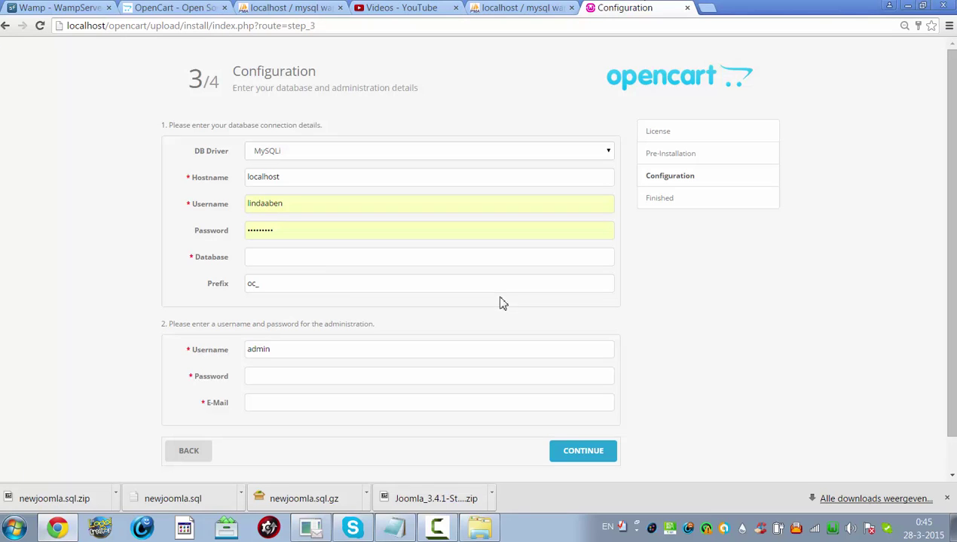
{"action": "left_click", "coordinate": [291, 253]}
{"action": "type", "text": "opencart"}
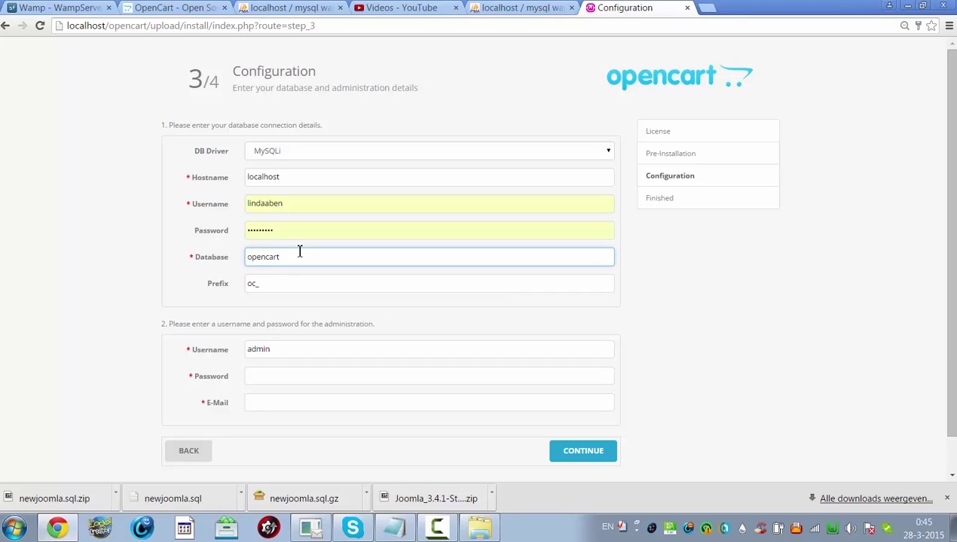
{"action": "double_click", "coordinate": [296, 208]}
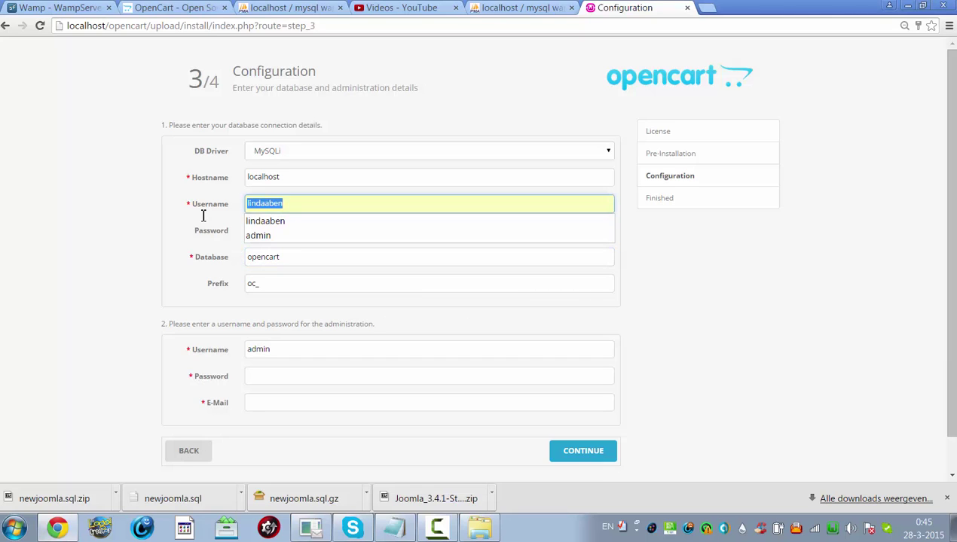
{"action": "key", "text": "BackSpace"}
{"action": "type", "text": "root"}
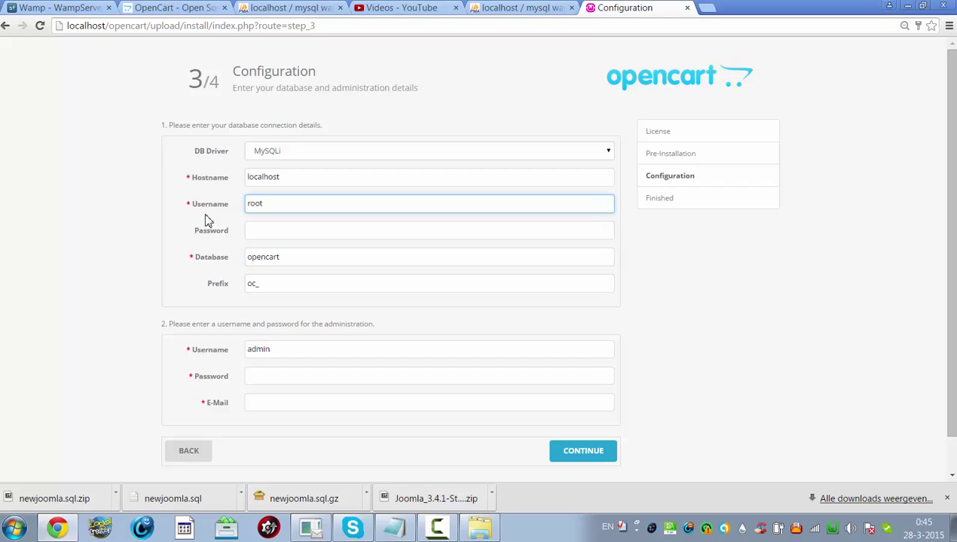
{"action": "left_click", "coordinate": [254, 238]}
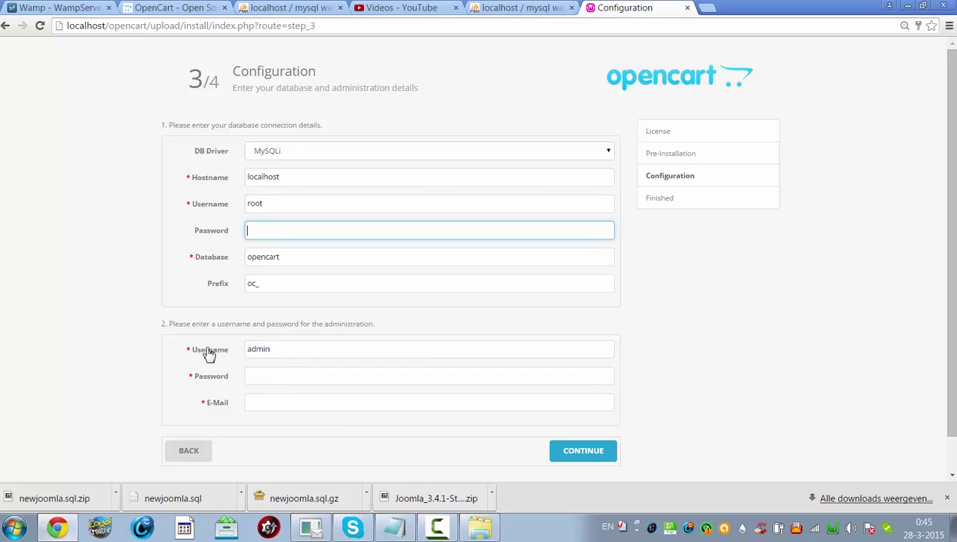
Enter the admin password and e-mail address, then submit to finish installation.
{"action": "left_click", "coordinate": [268, 376]}
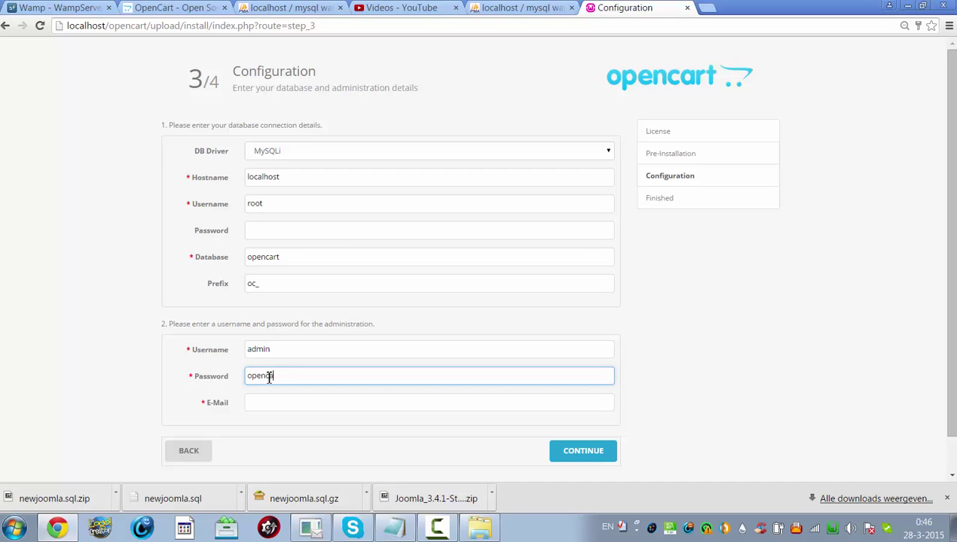
{"action": "left_click", "coordinate": [286, 404]}
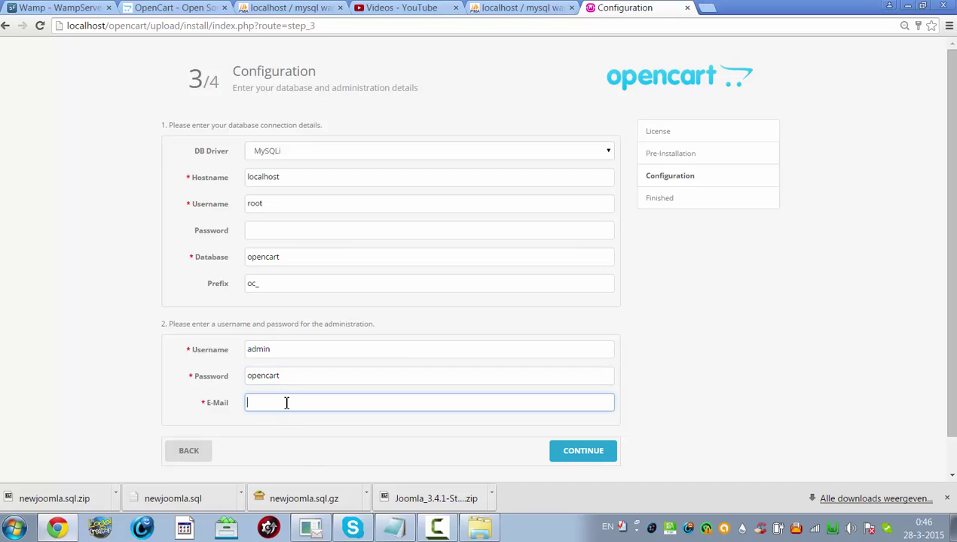
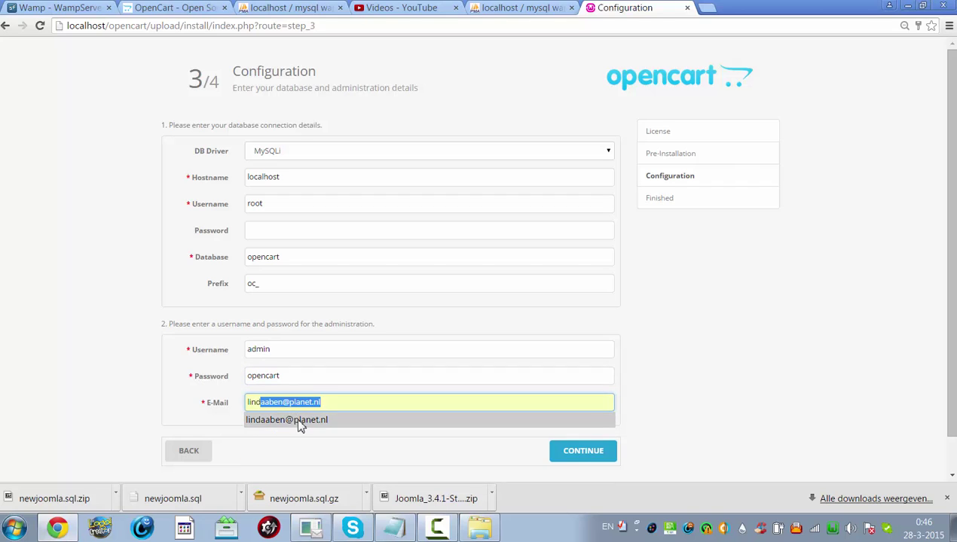
{"action": "left_click", "coordinate": [299, 421]}
{"action": "left_click", "coordinate": [578, 459]}
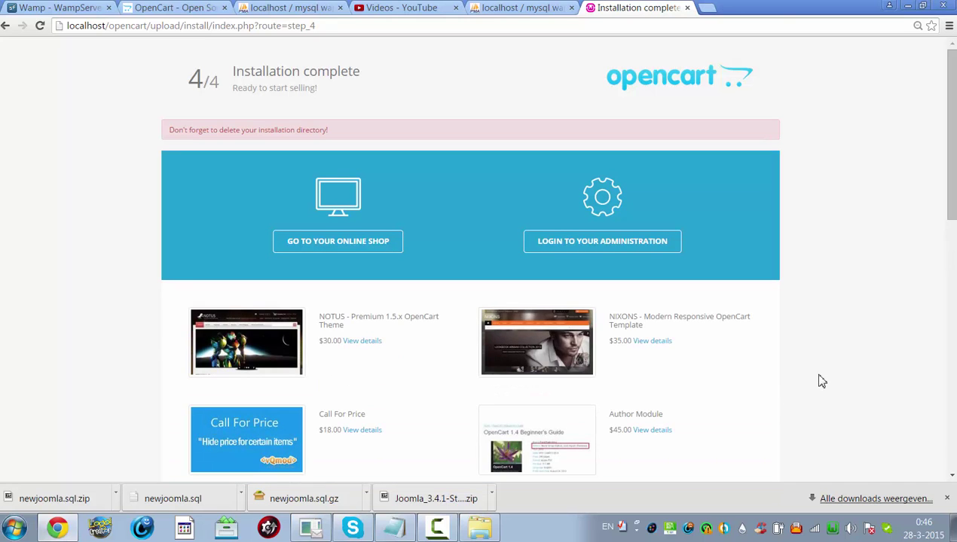
{"action": "scroll", "coordinate": [908, 287], "scroll_direction": "down", "scroll_amount": 3}
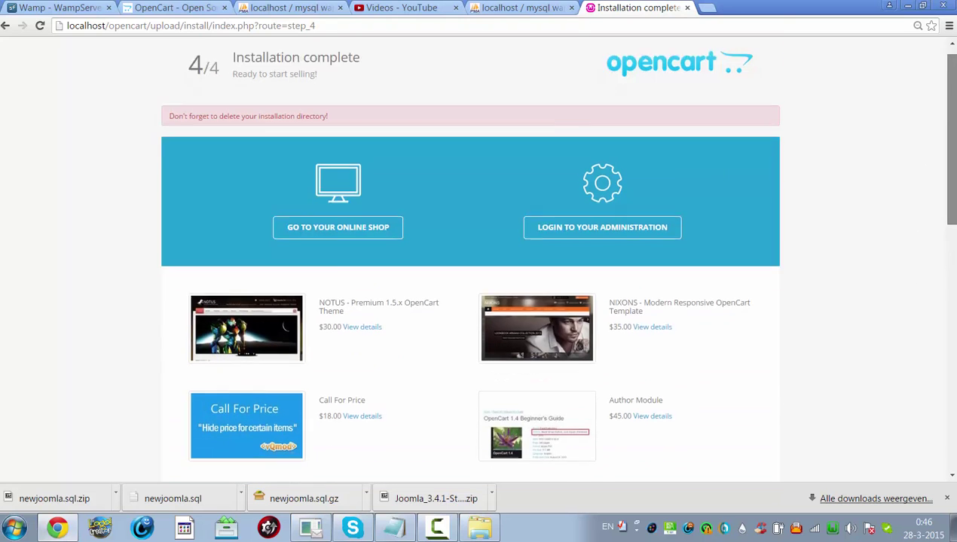
{"action": "scroll", "coordinate": [470, 256], "scroll_direction": "down", "scroll_amount": 5}
{"action": "scroll", "coordinate": [470, 256], "scroll_direction": "down", "scroll_amount": 2}
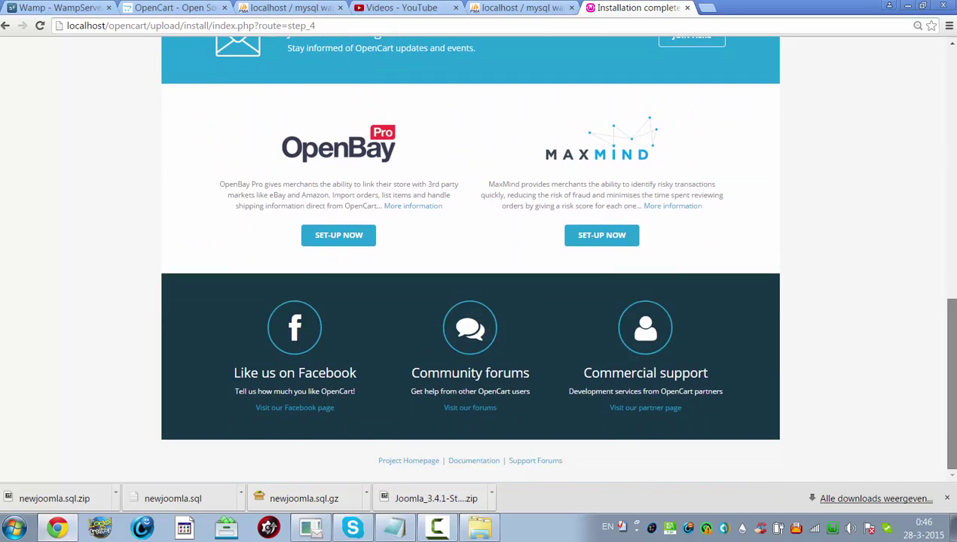
{"action": "scroll", "coordinate": [470, 256], "scroll_direction": "up", "scroll_amount": 7}
{"action": "scroll", "coordinate": [470, 256], "scroll_direction": "up", "scroll_amount": 2}
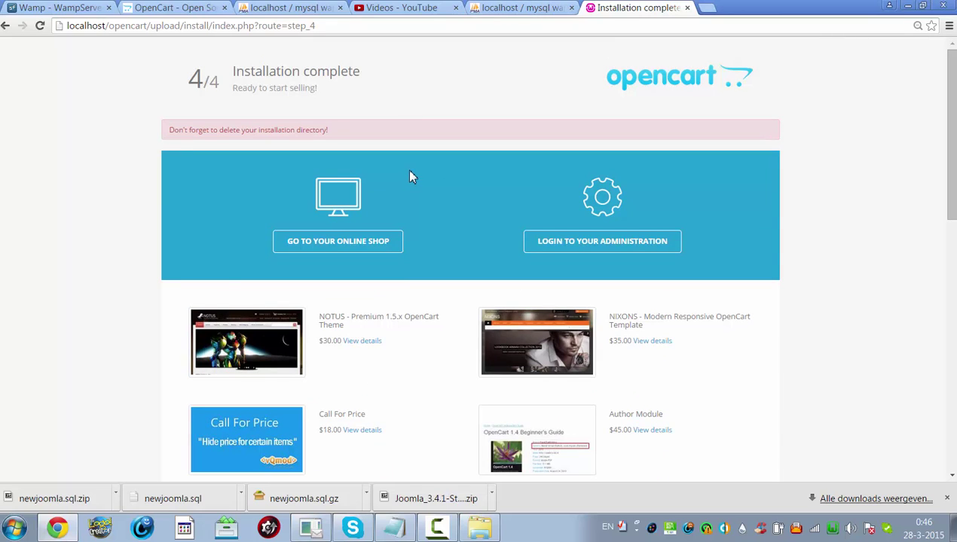
Open the new online shop and browse Tablets, Phones & PDAs, and Laptops & Notebooks.
{"action": "left_click", "coordinate": [325, 247]}
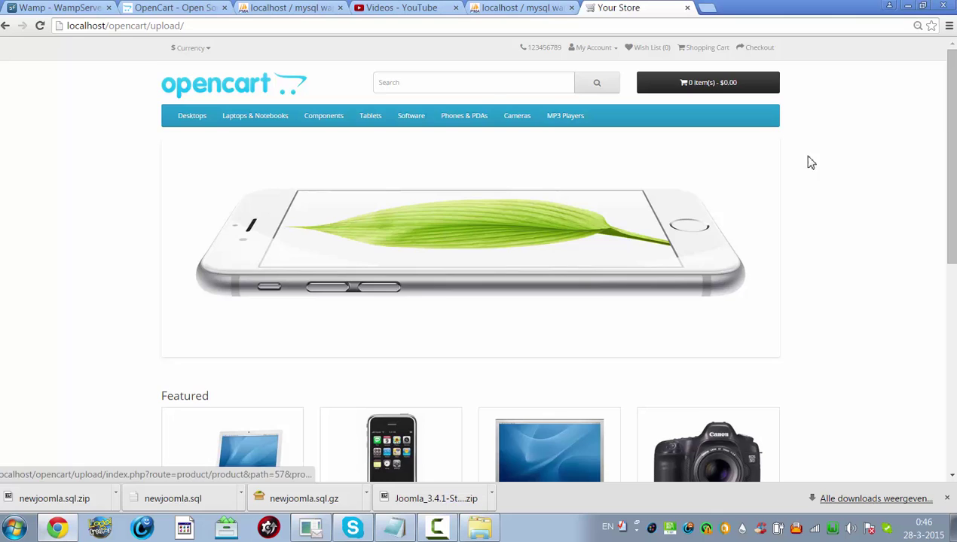
{"action": "scroll", "coordinate": [475, 256], "scroll_direction": "down", "scroll_amount": 5}
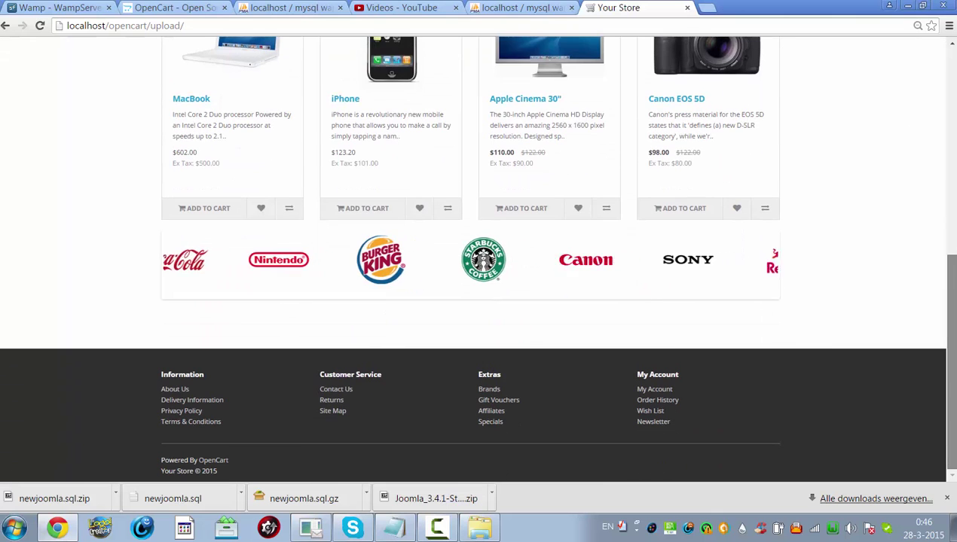
{"action": "scroll", "coordinate": [934, 301], "scroll_direction": "up", "scroll_amount": 3}
{"action": "scroll", "coordinate": [930, 226], "scroll_direction": "up", "scroll_amount": 3}
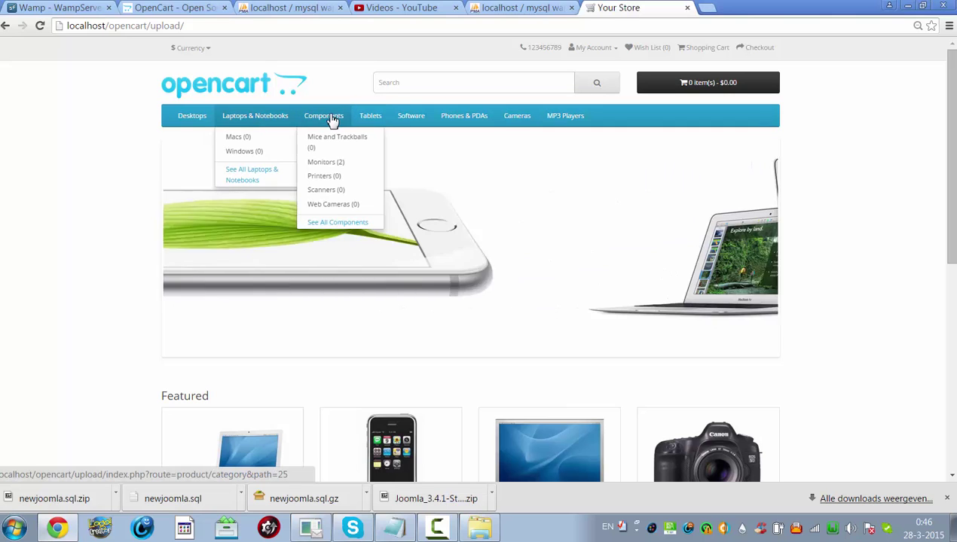
{"action": "mouse_move", "coordinate": [323, 115]}
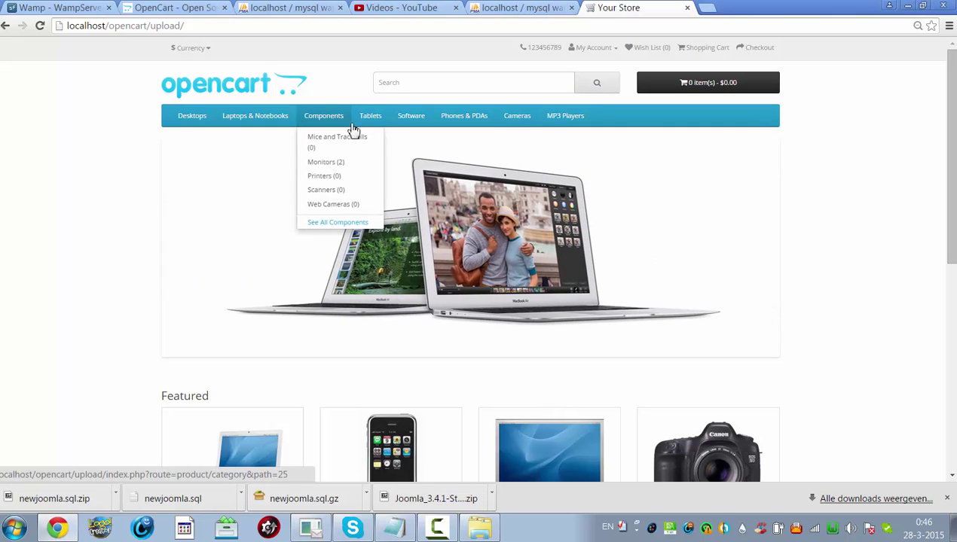
{"action": "left_click", "coordinate": [374, 122]}
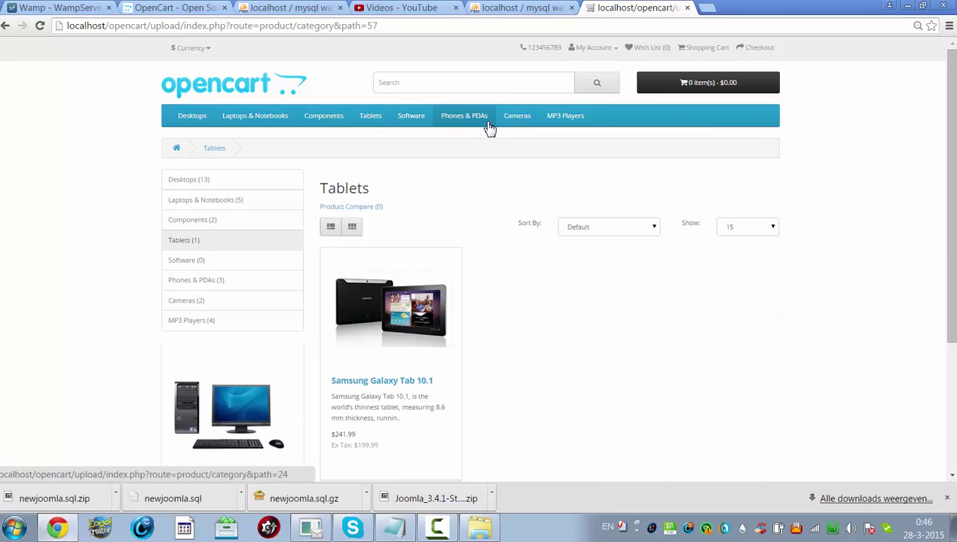
{"action": "left_click", "coordinate": [487, 125]}
{"action": "mouse_move", "coordinate": [565, 115]}
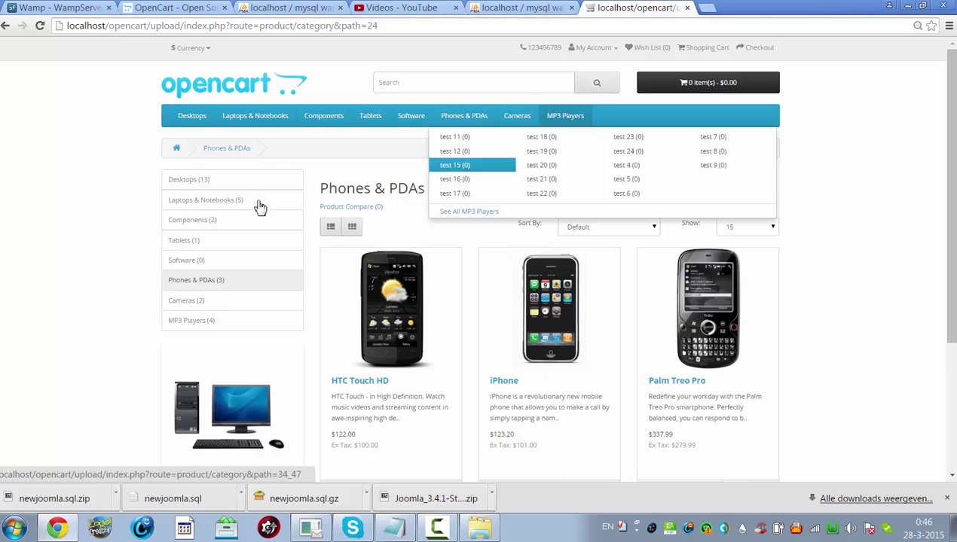
{"action": "left_click", "coordinate": [181, 211]}
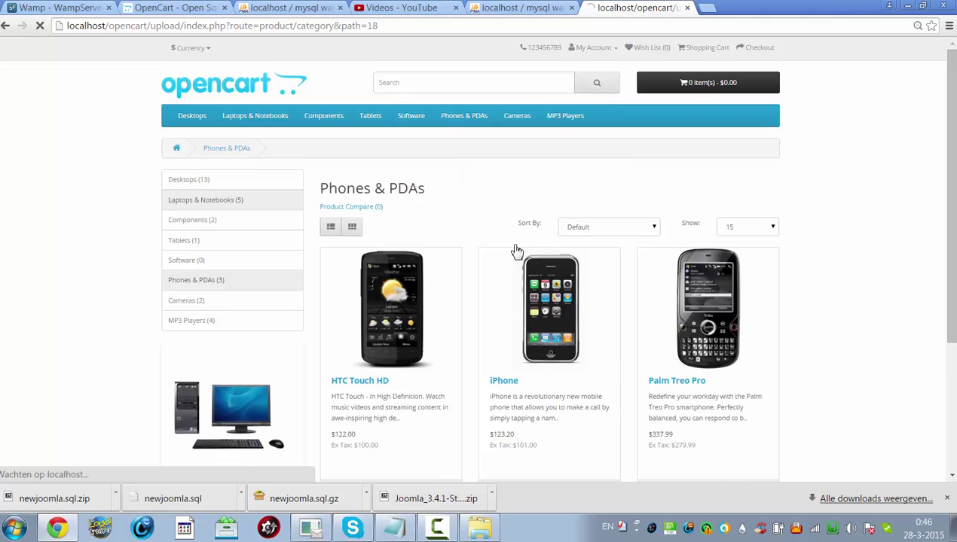
Open the HP LP3065 product page and reload it.
{"action": "scroll", "coordinate": [734, 292], "scroll_direction": "down", "scroll_amount": 2}
{"action": "scroll", "coordinate": [467, 183], "scroll_direction": "down", "scroll_amount": 1}
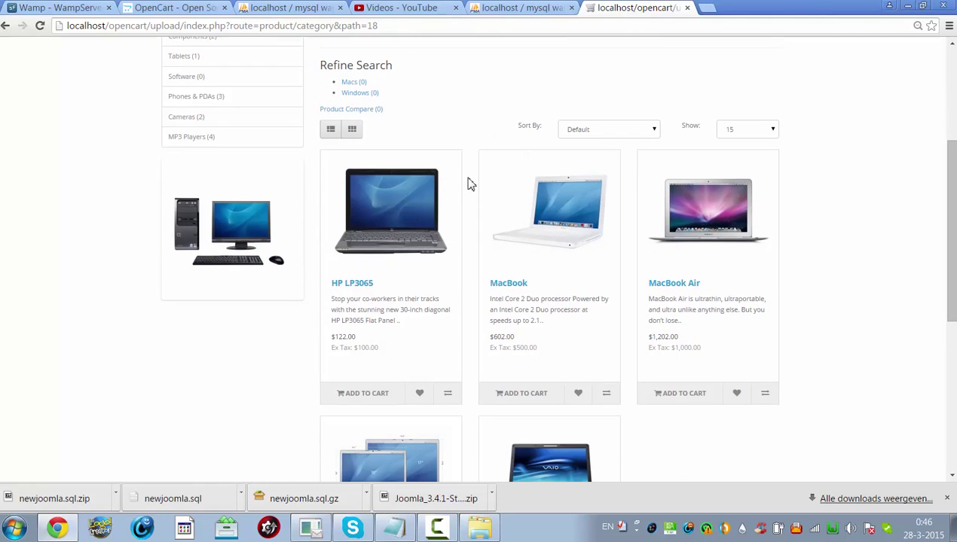
{"action": "left_click", "coordinate": [403, 205]}
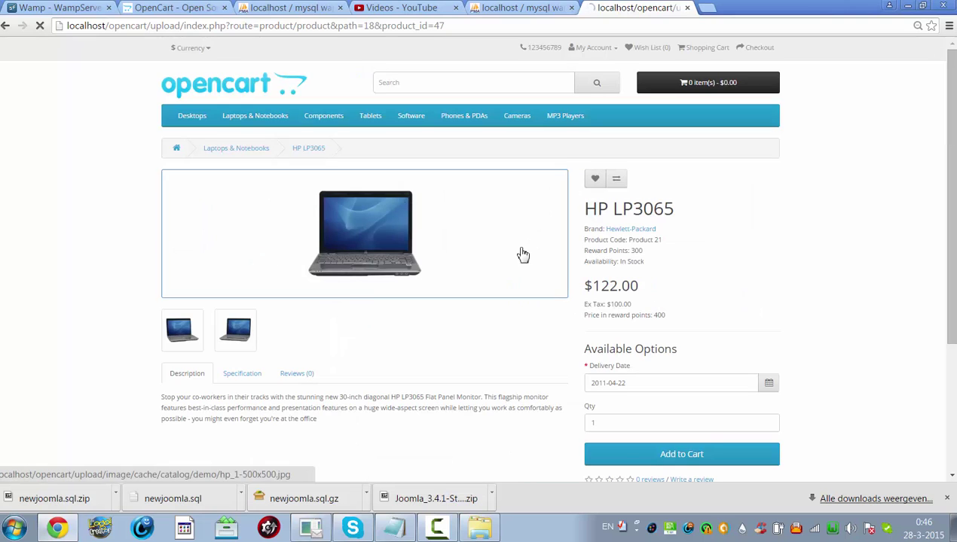
{"action": "scroll", "coordinate": [479, 257], "scroll_direction": "down", "scroll_amount": 3}
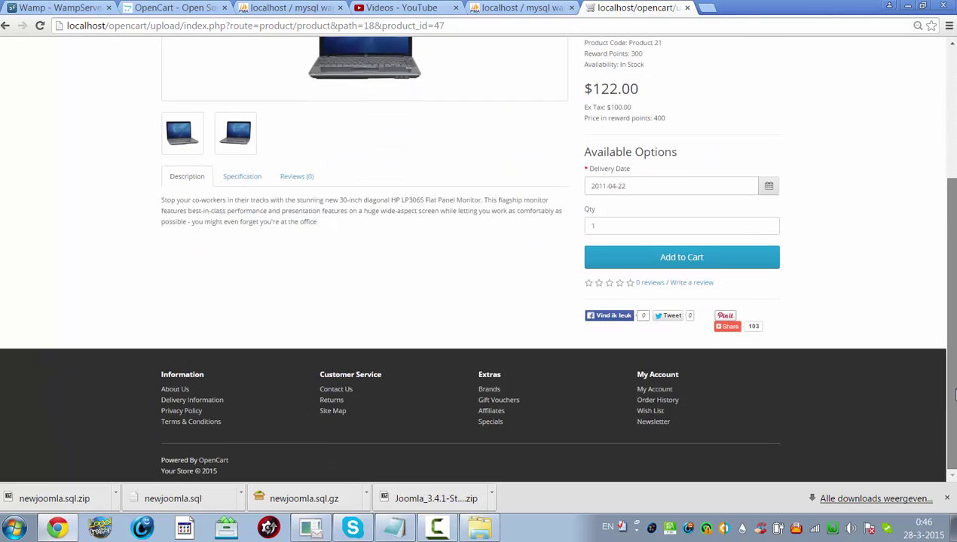
{"action": "scroll", "coordinate": [479, 256], "scroll_direction": "up", "scroll_amount": 2}
{"action": "key", "text": "F5"}
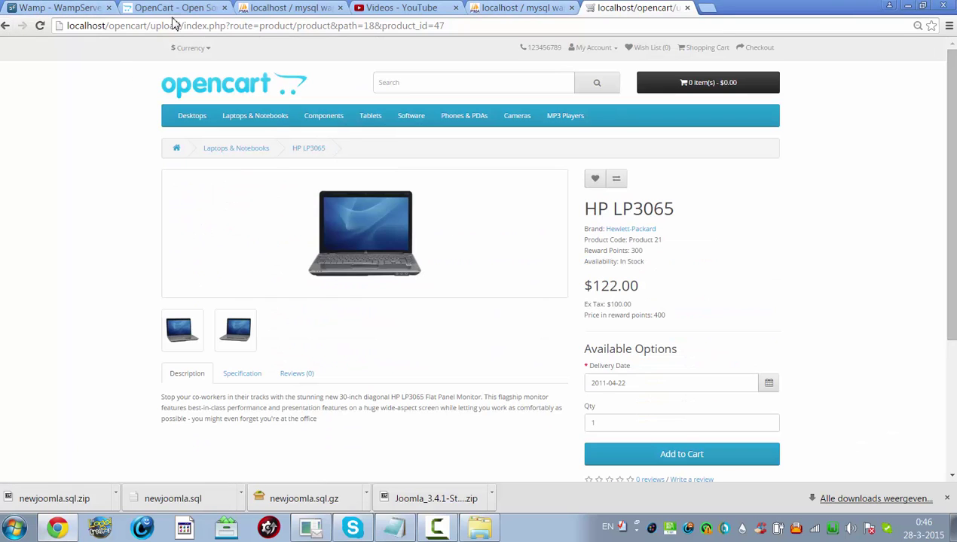
Trim the address to localhost/opencart/ and open the store in the upload folder.
{"action": "left_click", "coordinate": [143, 28]}
{"action": "left_click_drag", "start_coordinate": [145, 28], "coordinate": [564, 75]}
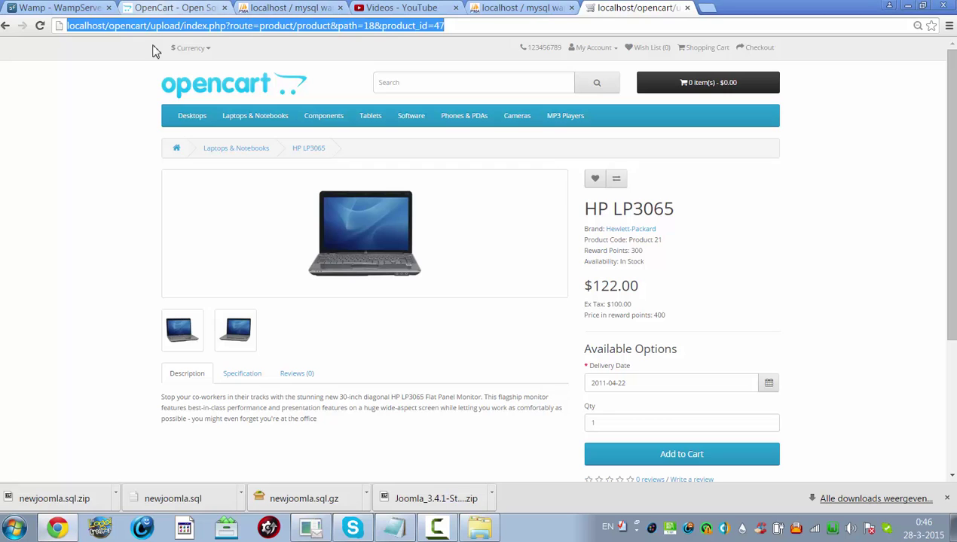
{"action": "left_click_drag", "start_coordinate": [149, 27], "coordinate": [603, 92]}
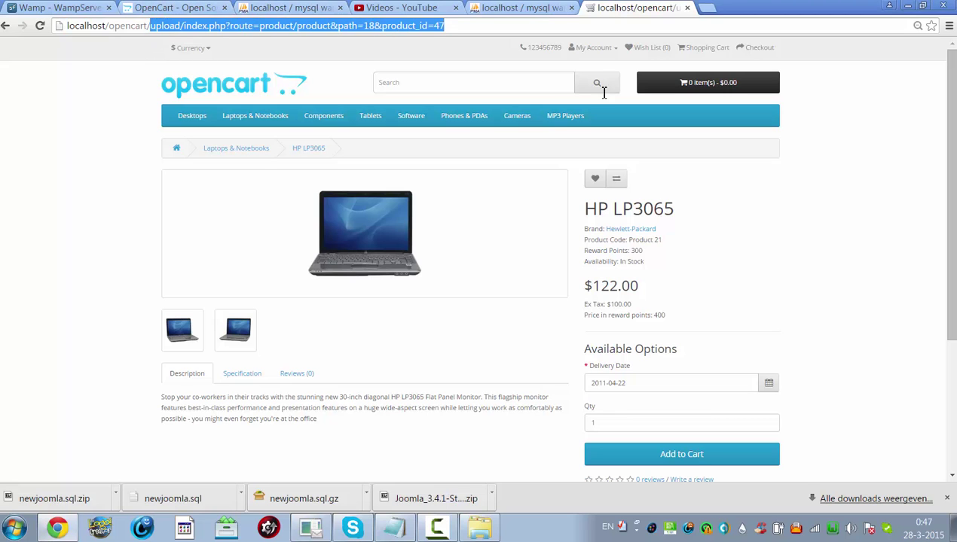
{"action": "key", "text": "BackSpace"}
{"action": "key", "text": "Return"}
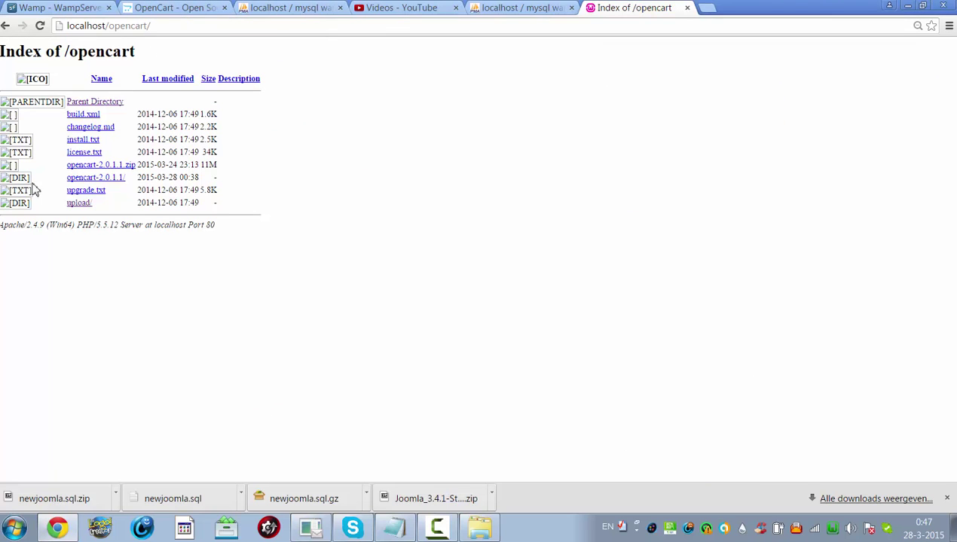
{"action": "left_click", "coordinate": [72, 205]}
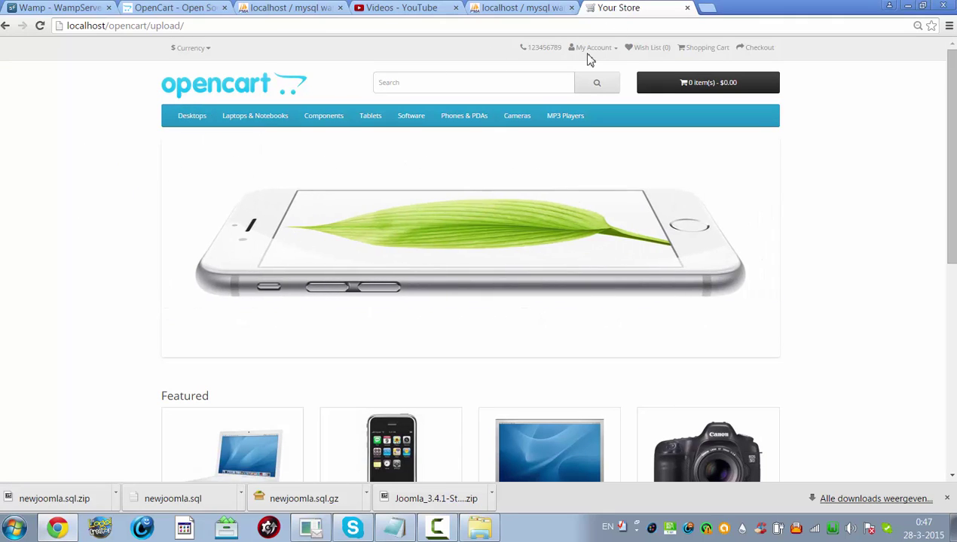
Step back through earlier pages, then load localhost/opencart/upload/admin.
{"action": "left_click", "coordinate": [5, 25]}
{"action": "left_click", "coordinate": [4, 30]}
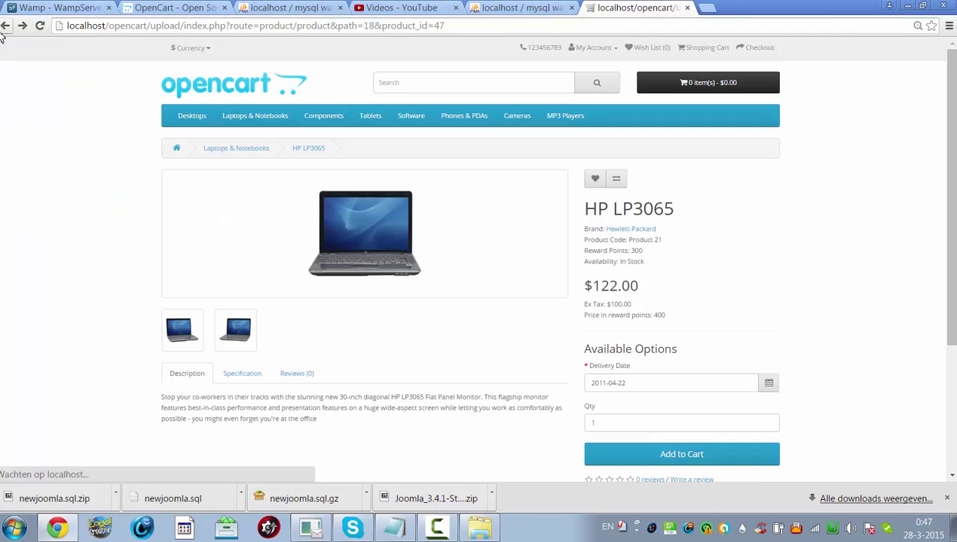
{"action": "left_click", "coordinate": [4, 25]}
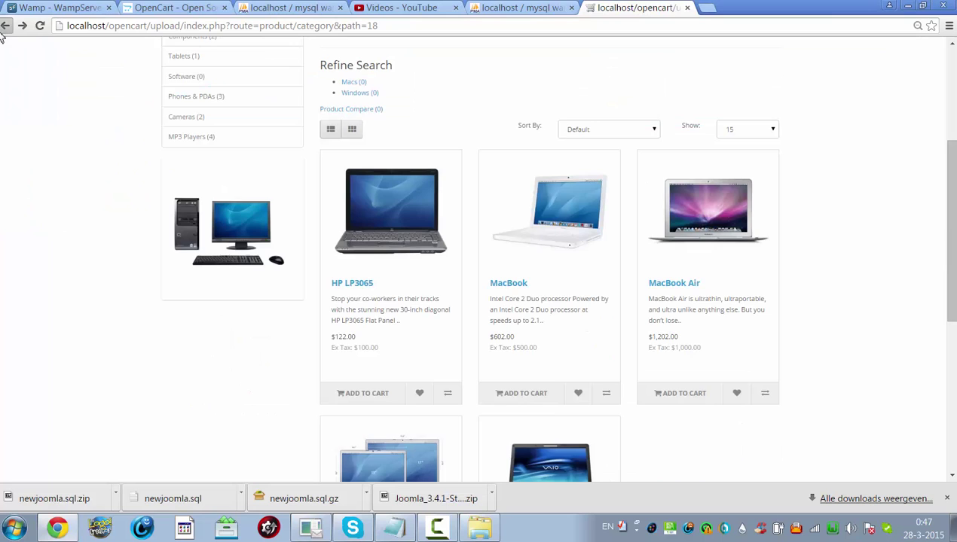
{"action": "left_click", "coordinate": [5, 26]}
{"action": "left_click_drag", "start_coordinate": [185, 26], "coordinate": [569, 7]}
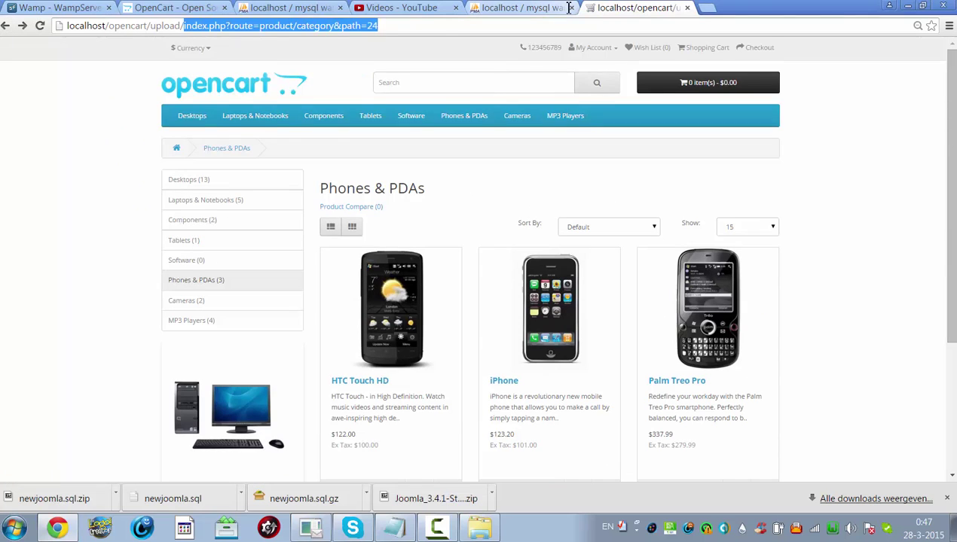
{"action": "key", "text": "BackSpace"}
{"action": "type", "text": "alhost/opencart/upload/ad/ad"}
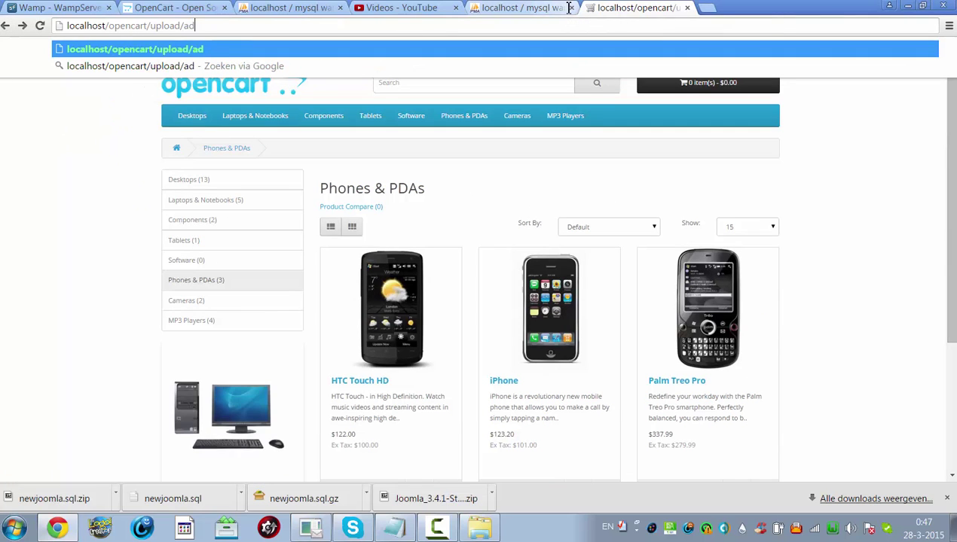
{"action": "type", "text": "min"}
{"action": "key", "text": "Return"}
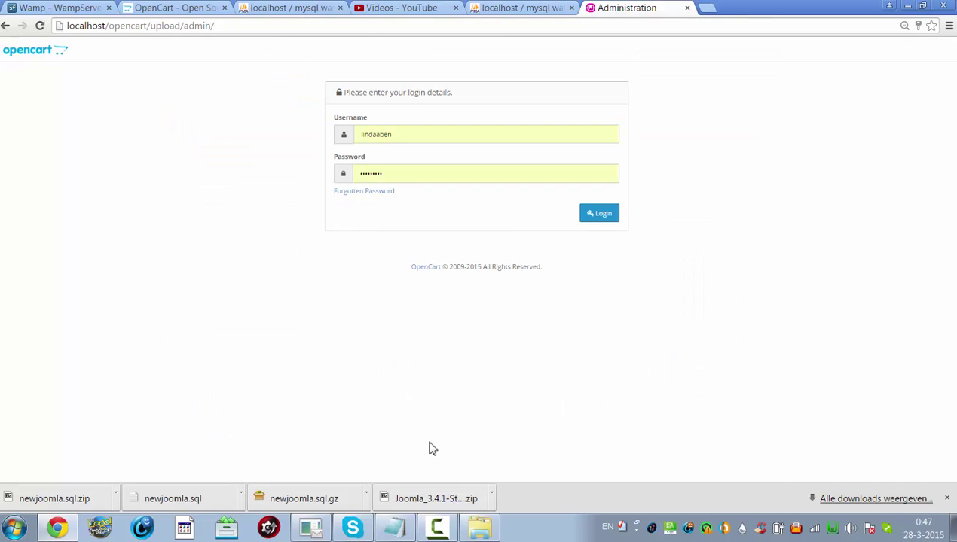
Clear the autofilled password and attempt a login, which is rejected.
{"action": "left_click", "coordinate": [404, 135]}
{"action": "left_click_drag", "start_coordinate": [404, 135], "coordinate": [331, 134]}
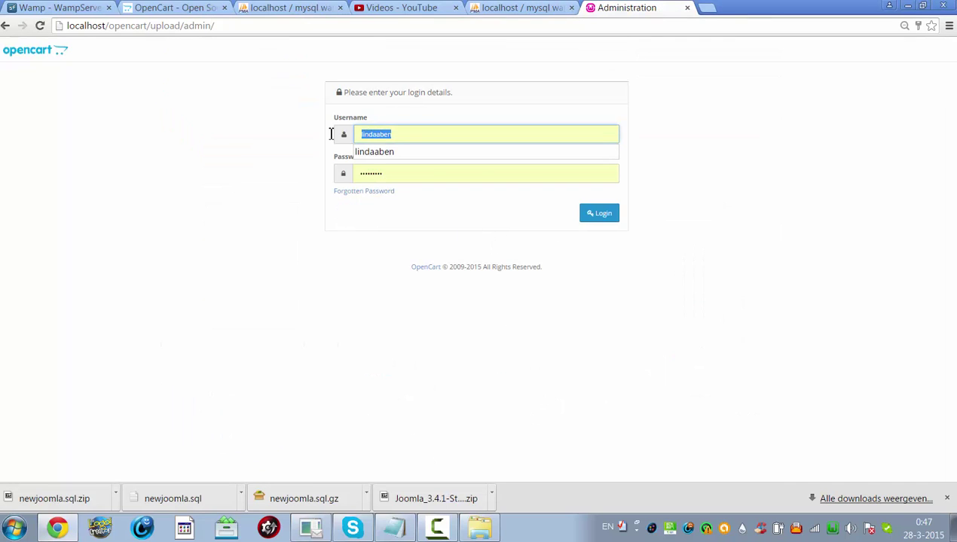
{"action": "left_click", "coordinate": [387, 264]}
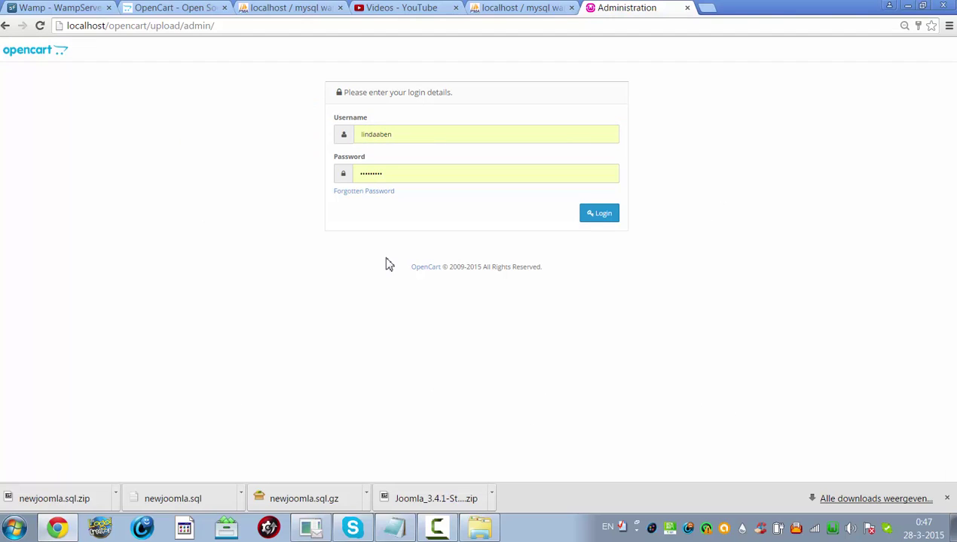
{"action": "left_click_drag", "start_coordinate": [402, 174], "coordinate": [355, 174]}
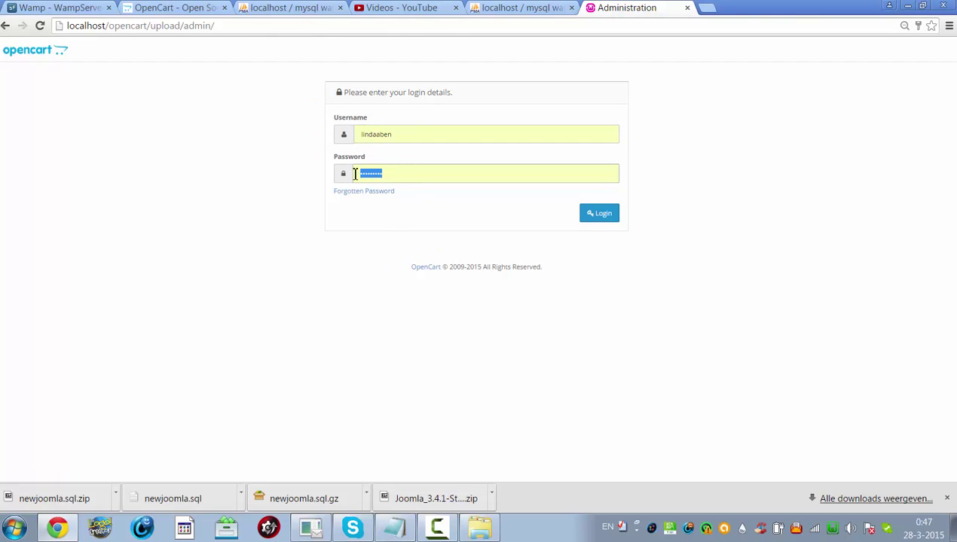
{"action": "key", "text": "BackSpace"}
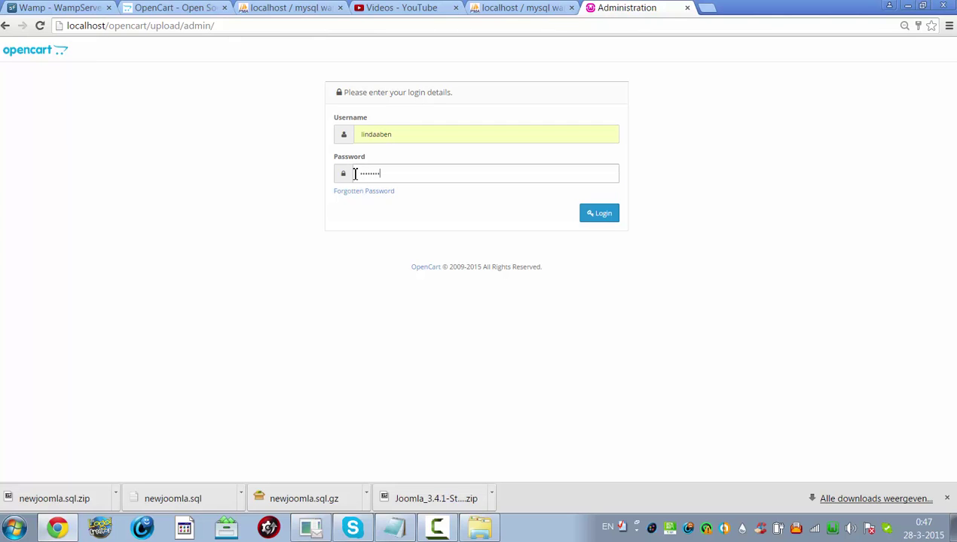
{"action": "left_click", "coordinate": [601, 213]}
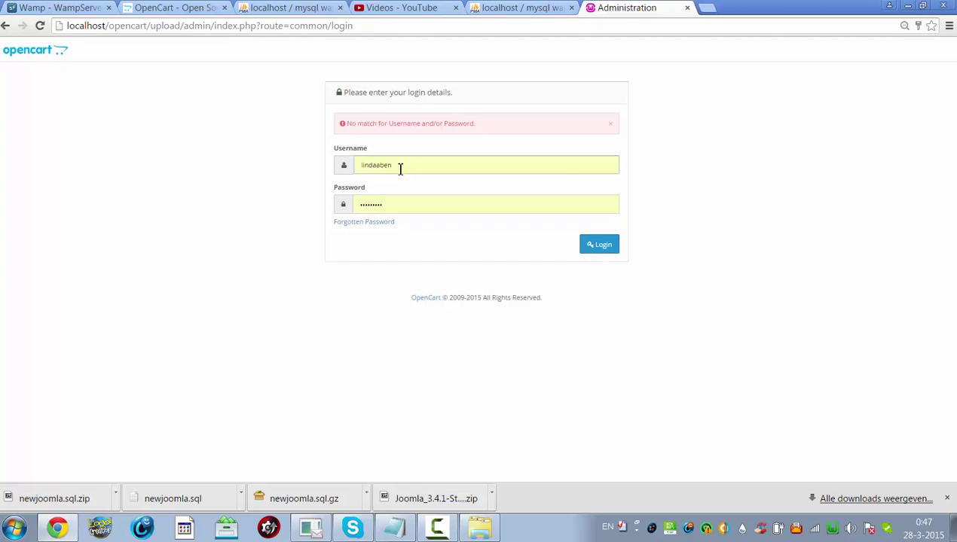
Log in with username 'admin' and its password to reach the Dashboard.
{"action": "left_click_drag", "start_coordinate": [399, 167], "coordinate": [337, 167]}
{"action": "type", "text": "admi"}
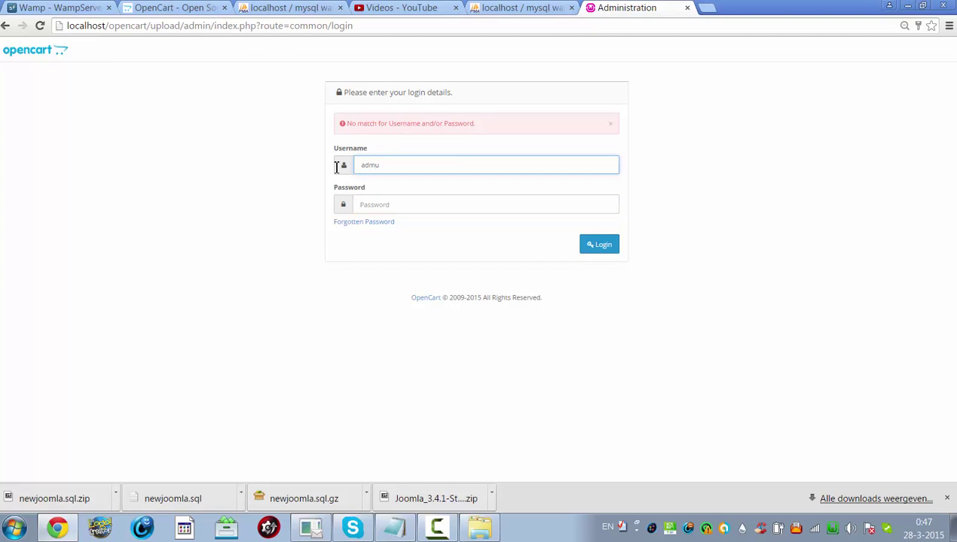
{"action": "type", "text": "n"}
{"action": "key", "text": "Tab"}
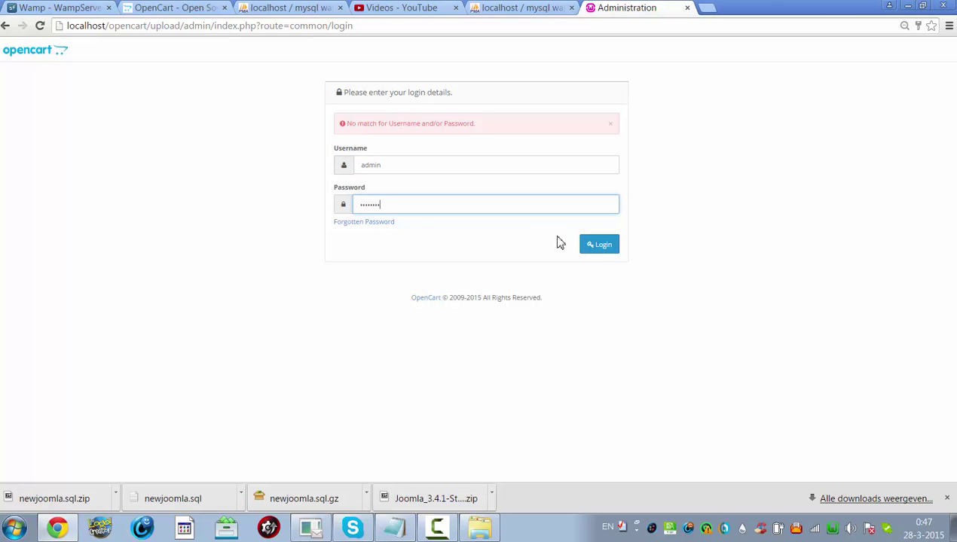
{"action": "left_click", "coordinate": [608, 254]}
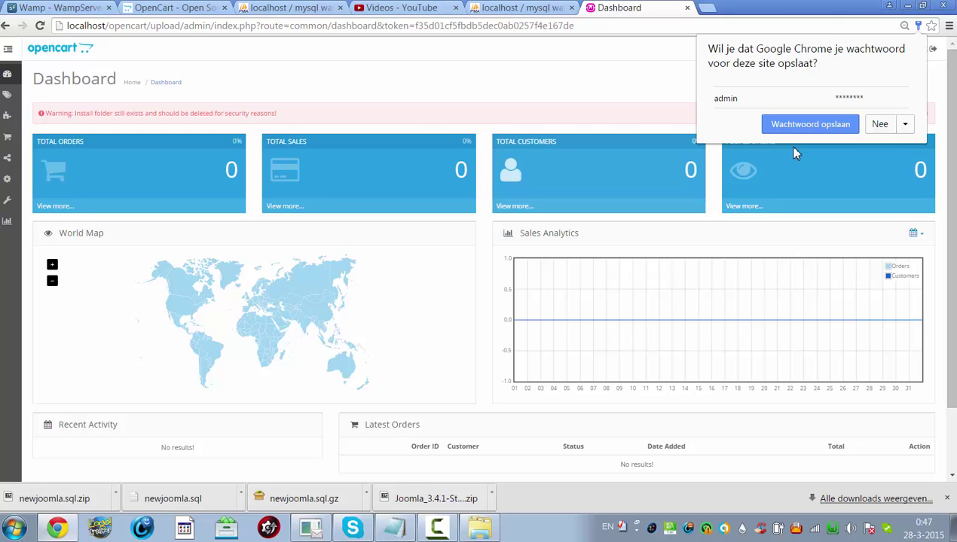
Dismiss Chrome's save-password prompt and open Catalog > Categories with 38 demo categories.
{"action": "left_click", "coordinate": [879, 123]}
{"action": "scroll", "coordinate": [489, 248], "scroll_direction": "down", "scroll_amount": 1}
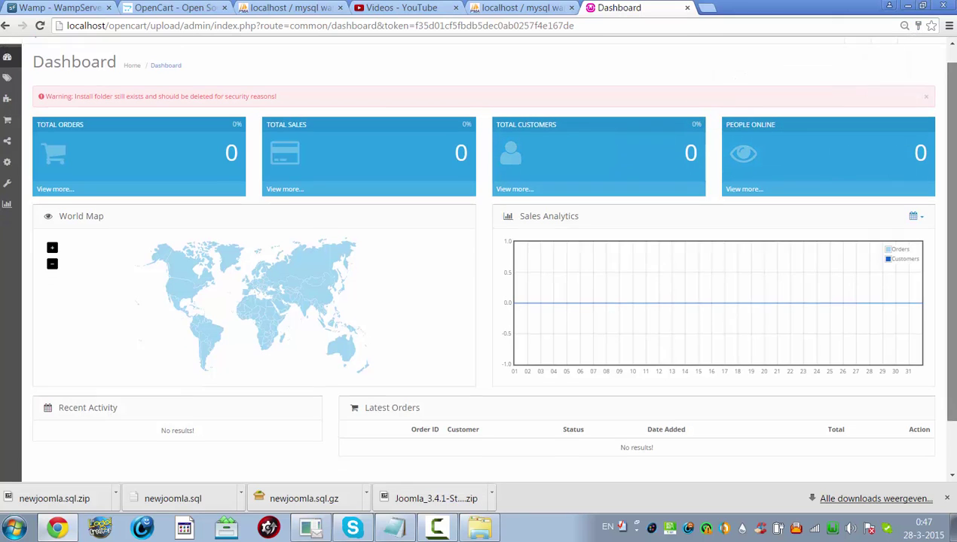
{"action": "scroll", "coordinate": [474, 248], "scroll_direction": "down", "scroll_amount": 2}
{"action": "scroll", "coordinate": [406, 226], "scroll_direction": "up", "scroll_amount": 2}
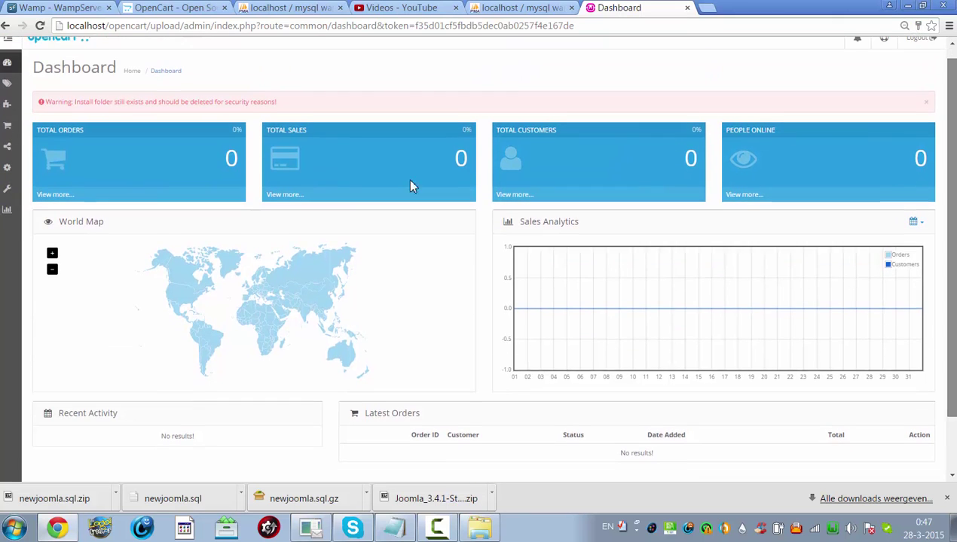
{"action": "mouse_move", "coordinate": [7, 94]}
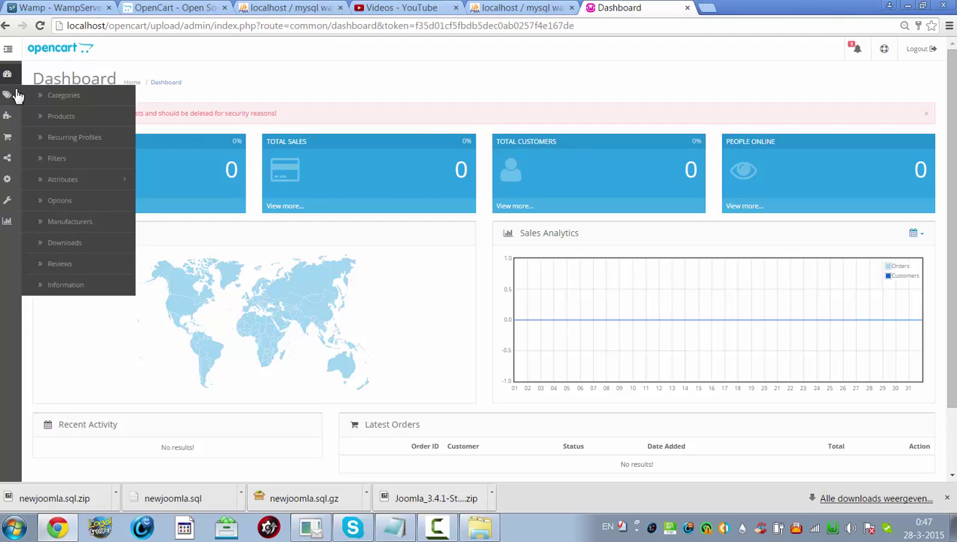
{"action": "left_click", "coordinate": [42, 95]}
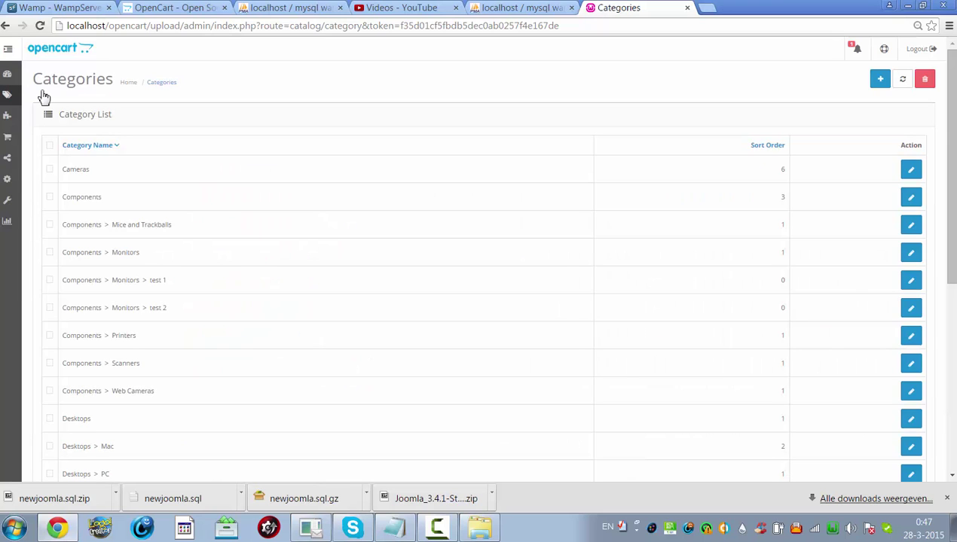
{"action": "mouse_move", "coordinate": [952, 136]}
{"action": "left_mouse_down"}
{"action": "mouse_move", "coordinate": [954, 338]}
{"action": "mouse_move", "coordinate": [952, 72]}
{"action": "left_mouse_up"}
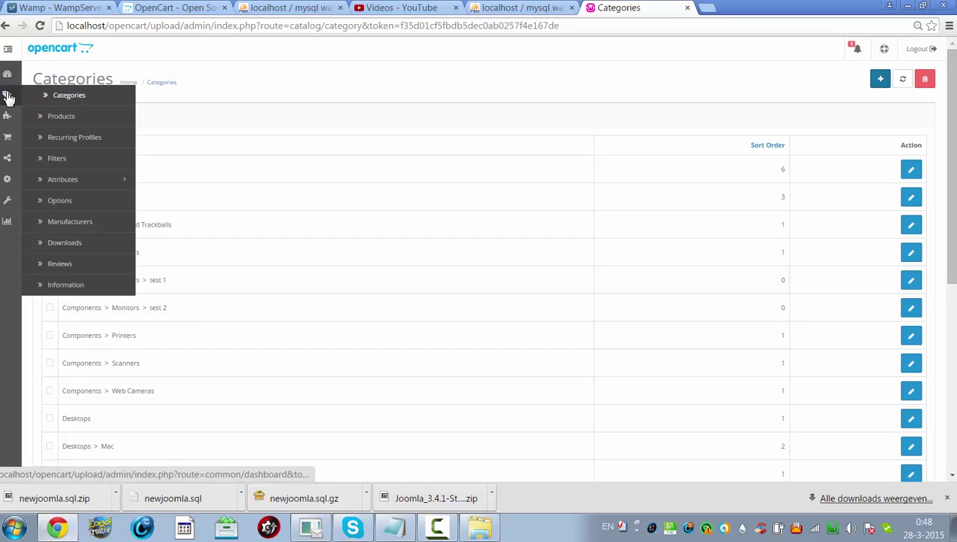
{"action": "mouse_move", "coordinate": [7, 94]}
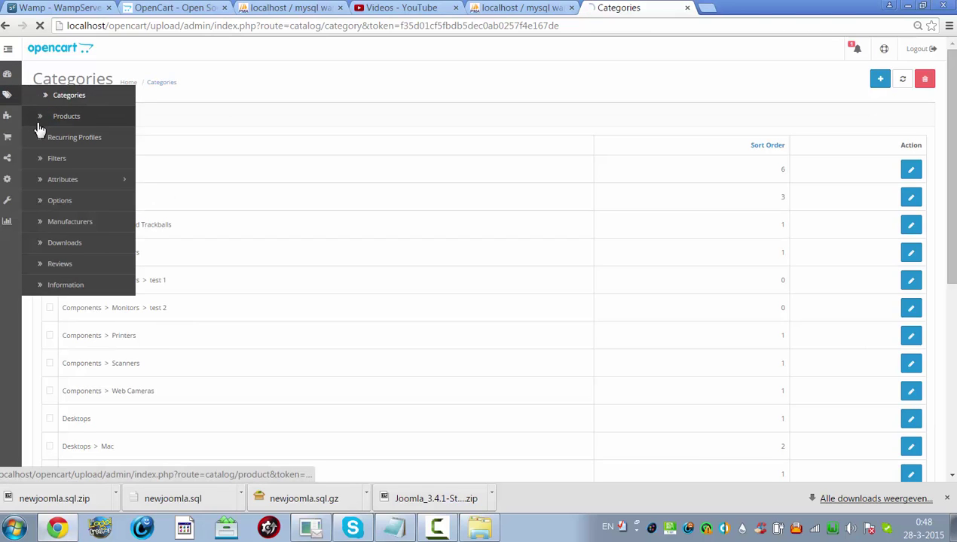
Open Catalog > Products and scroll through the 19 demo products.
{"action": "left_click", "coordinate": [38, 123]}
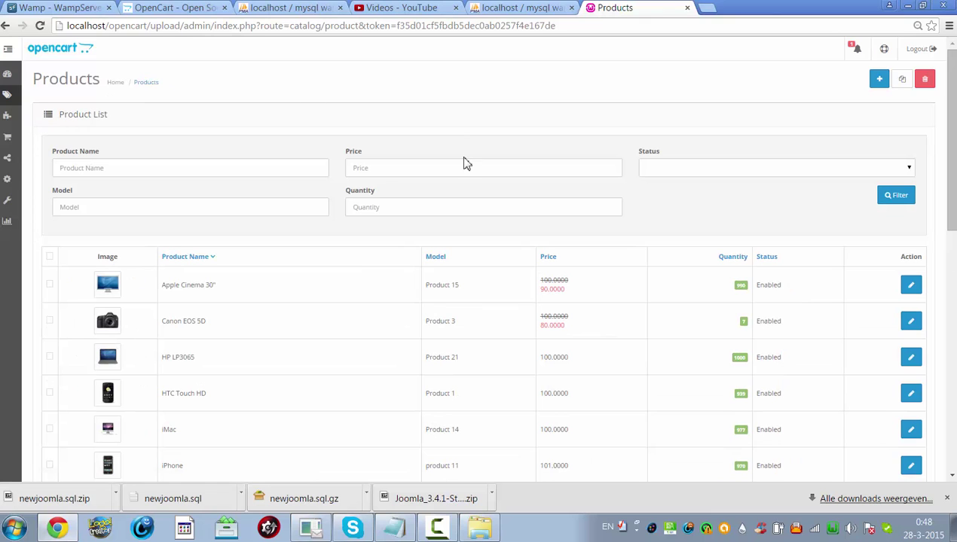
{"action": "scroll", "coordinate": [950, 136], "scroll_direction": "down", "scroll_amount": 1}
{"action": "scroll", "coordinate": [934, 113], "scroll_direction": "up", "scroll_amount": 1}
{"action": "scroll", "coordinate": [951, 150], "scroll_direction": "down", "scroll_amount": 3}
{"action": "scroll", "coordinate": [145, 248], "scroll_direction": "down", "scroll_amount": 4}
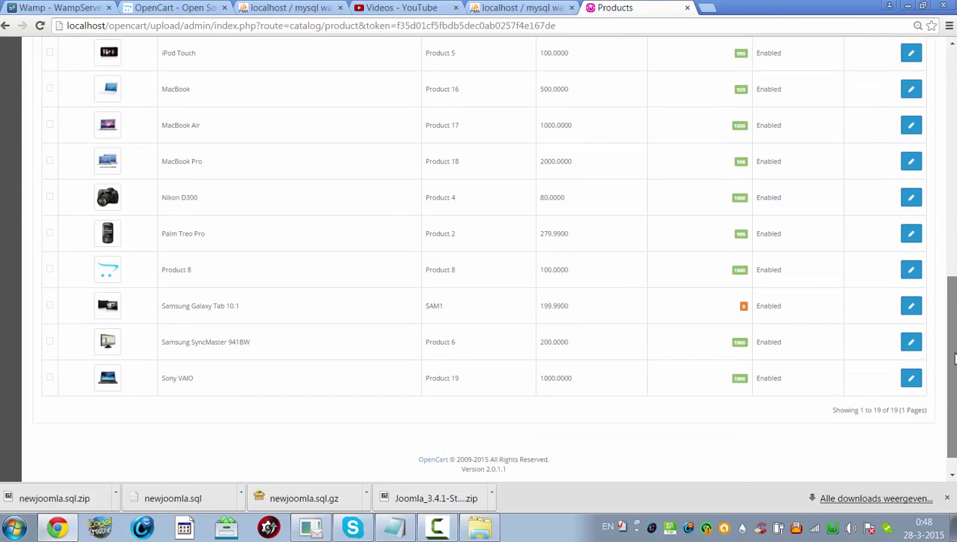
{"action": "scroll", "coordinate": [144, 247], "scroll_direction": "up", "scroll_amount": 2}
{"action": "scroll", "coordinate": [145, 248], "scroll_direction": "up", "scroll_amount": 8}
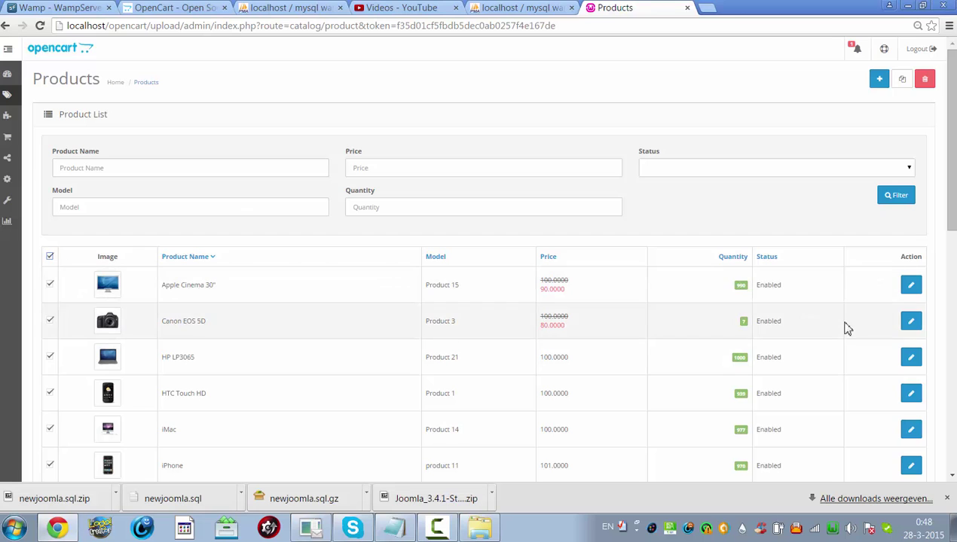
{"action": "scroll", "coordinate": [942, 448], "scroll_direction": "down", "scroll_amount": 7}
{"action": "scroll", "coordinate": [941, 448], "scroll_direction": "down", "scroll_amount": 1}
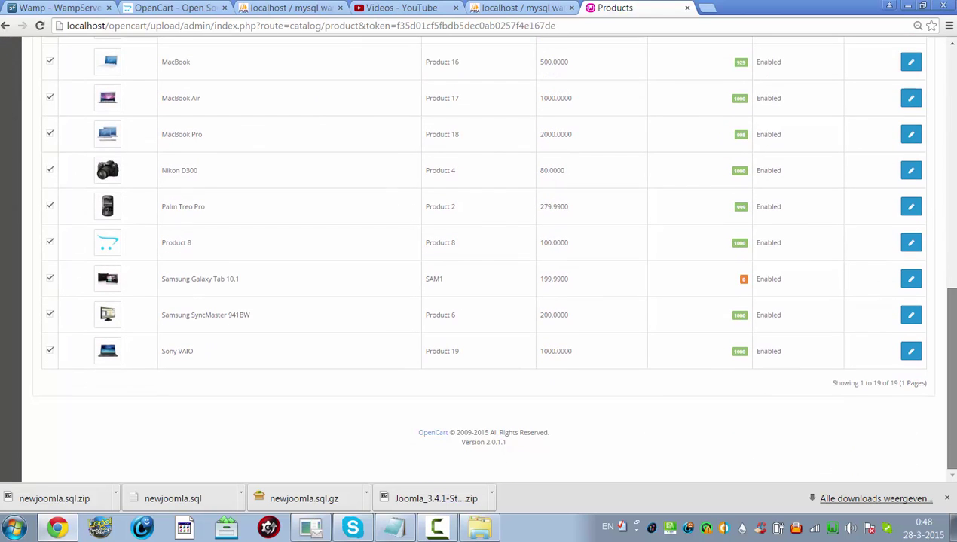
{"action": "left_click_drag", "start_coordinate": [951, 396], "coordinate": [950, 158]}
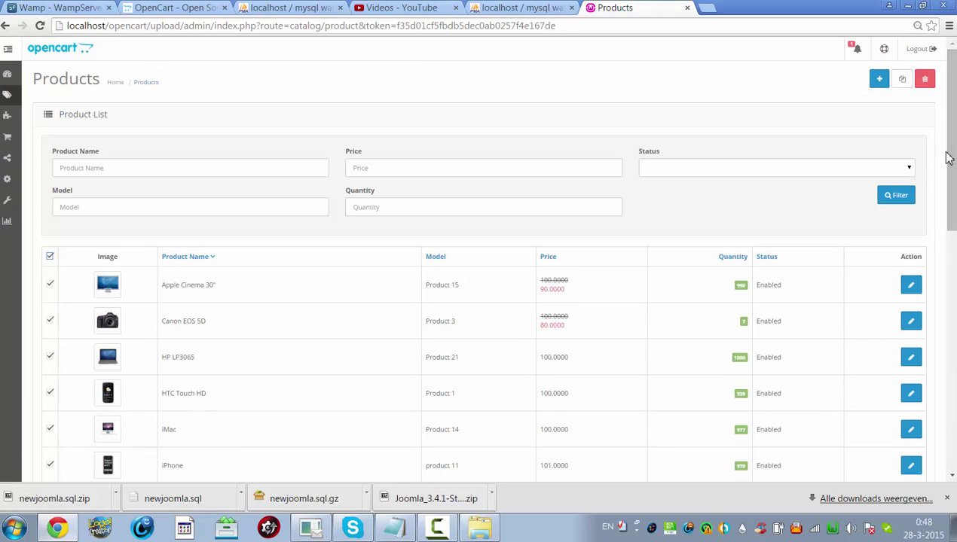